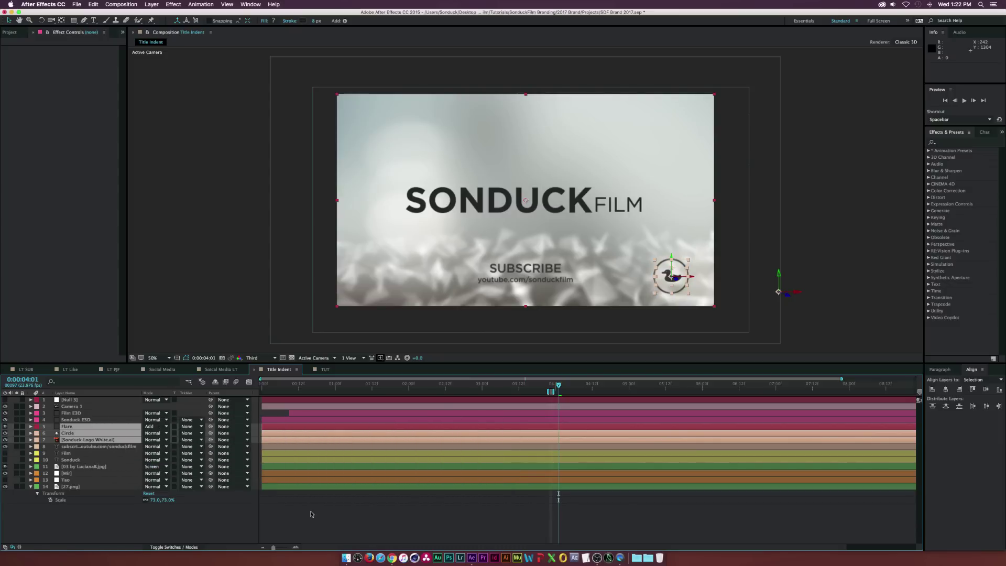
Step: Play Title Indent.mov in QuickTime and scrub between the scattered letters and the assembled SONDUCK FILM ending
{"action": "left_click", "coordinate": [620, 557]}
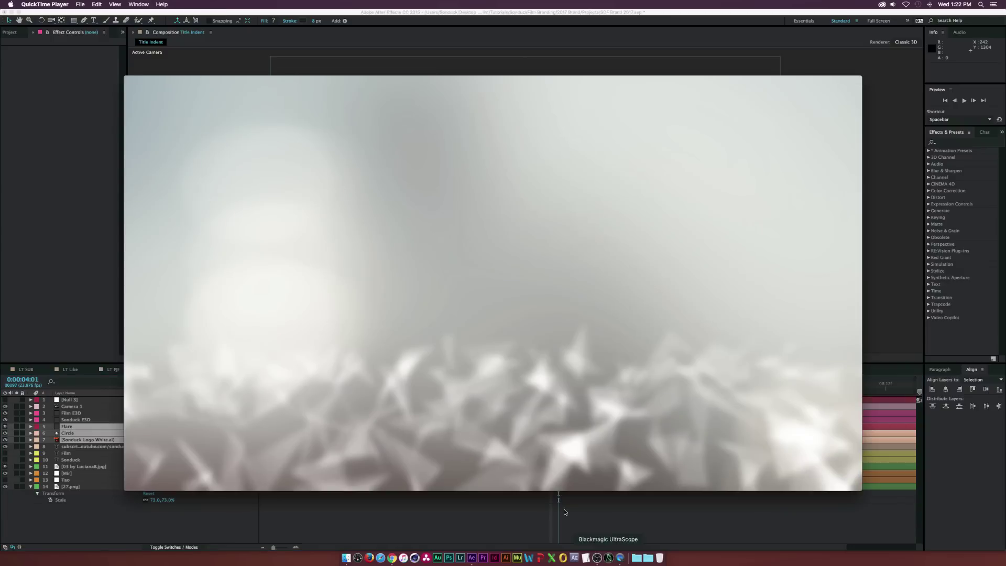
{"action": "left_click", "coordinate": [220, 471]}
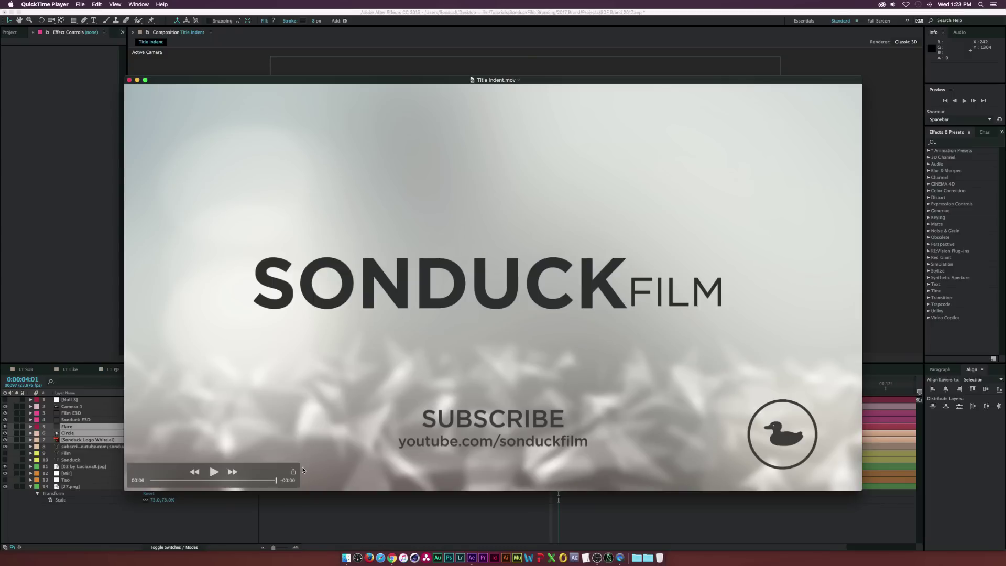
{"action": "left_click_drag", "start_coordinate": [247, 478], "coordinate": [206, 472]}
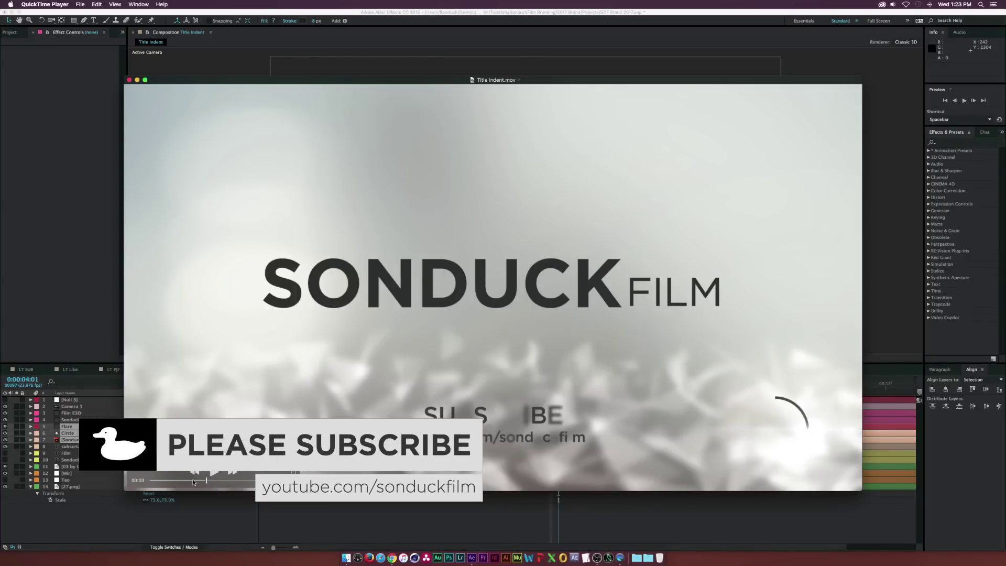
{"action": "left_click_drag", "start_coordinate": [206, 480], "coordinate": [179, 480]}
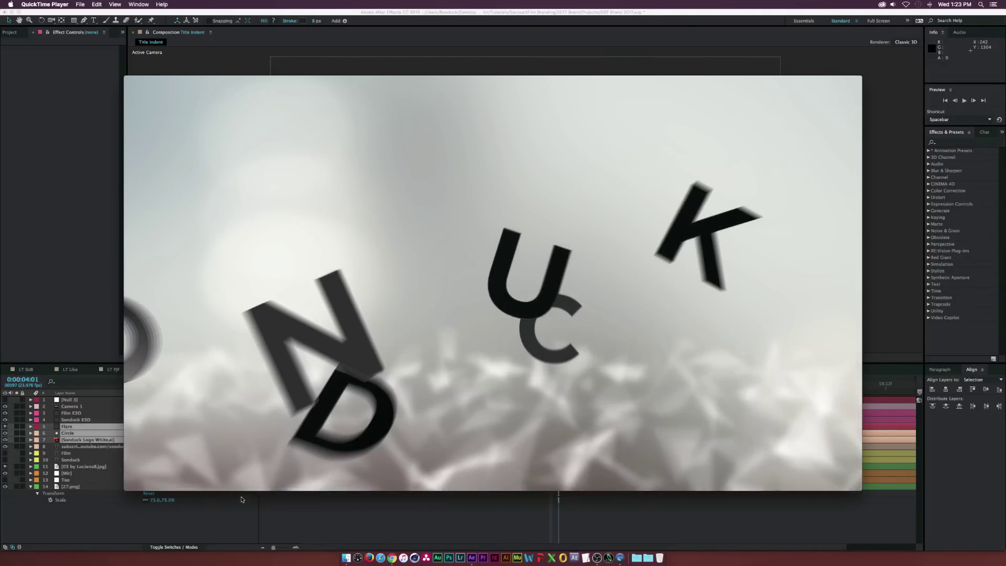
{"action": "left_click_drag", "start_coordinate": [250, 480], "coordinate": [214, 480]}
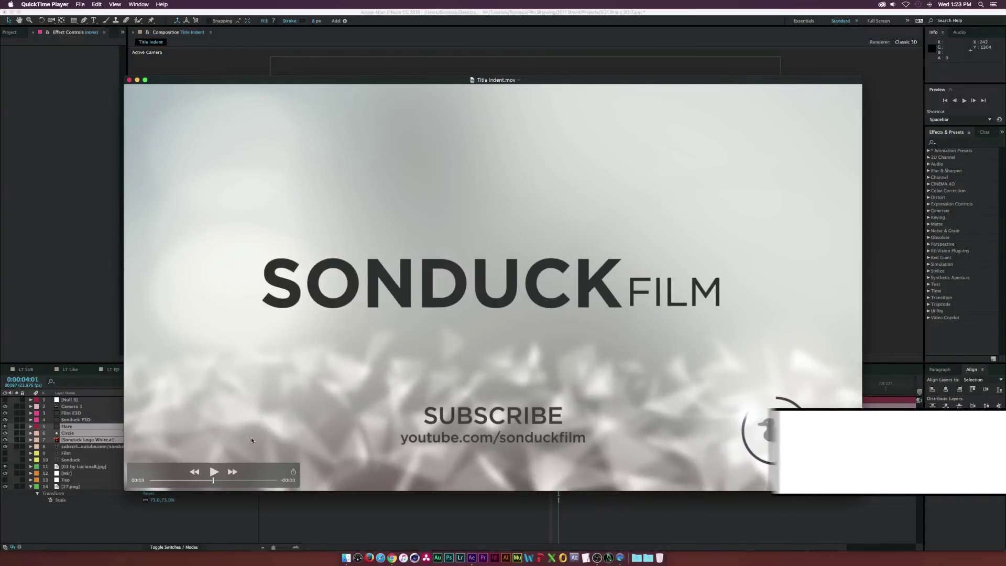
{"action": "left_click_drag", "start_coordinate": [173, 479], "coordinate": [227, 482]}
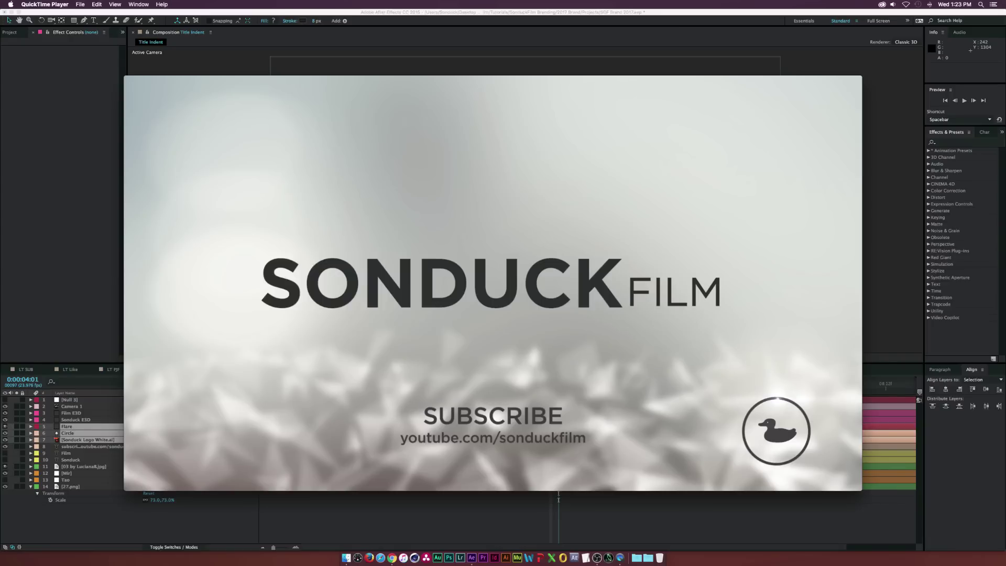
{"action": "left_click", "coordinate": [214, 483]}
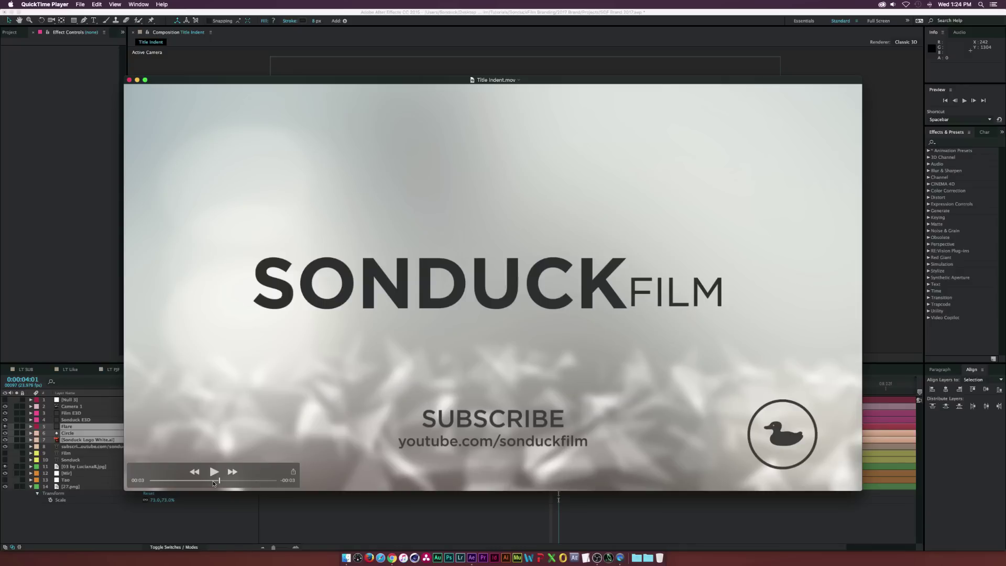
{"action": "left_click_drag", "start_coordinate": [213, 482], "coordinate": [208, 480]}
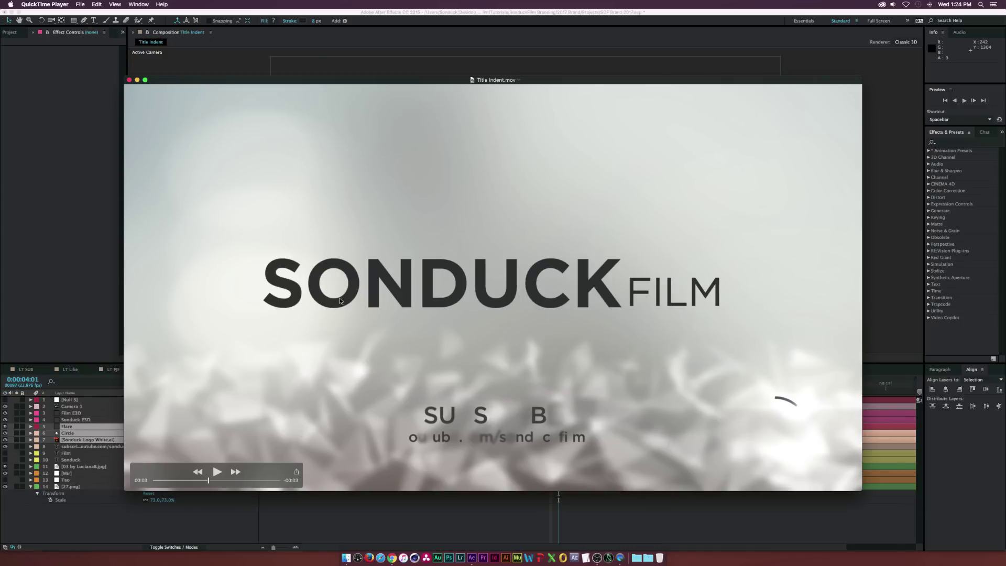
{"action": "left_click_drag", "start_coordinate": [202, 479], "coordinate": [178, 481]}
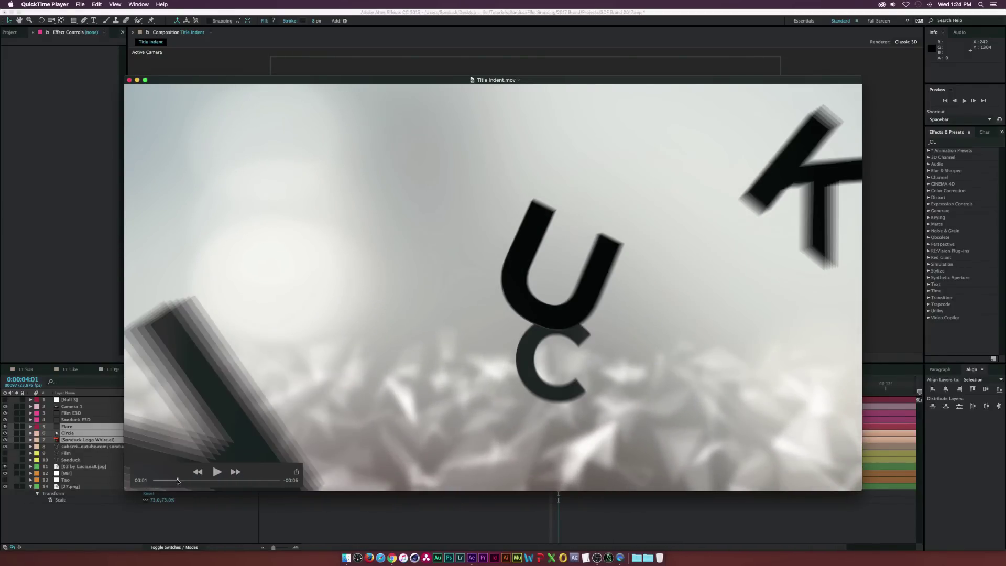
{"action": "left_click_drag", "start_coordinate": [177, 481], "coordinate": [220, 475]}
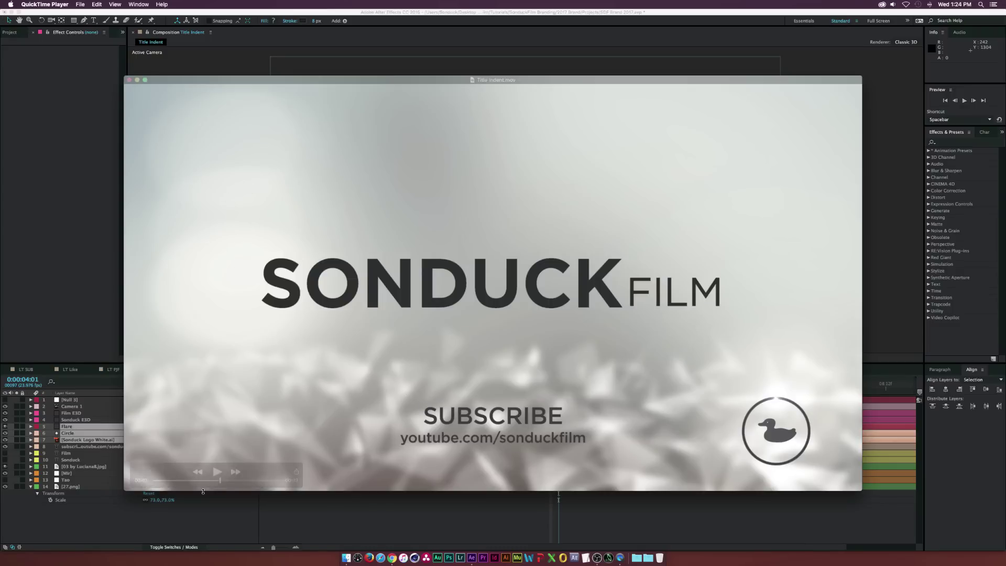
{"action": "mouse_move", "coordinate": [219, 479]}
{"action": "left_mouse_down"}
{"action": "mouse_move", "coordinate": [209, 480]}
{"action": "mouse_move", "coordinate": [224, 483]}
{"action": "left_mouse_up"}
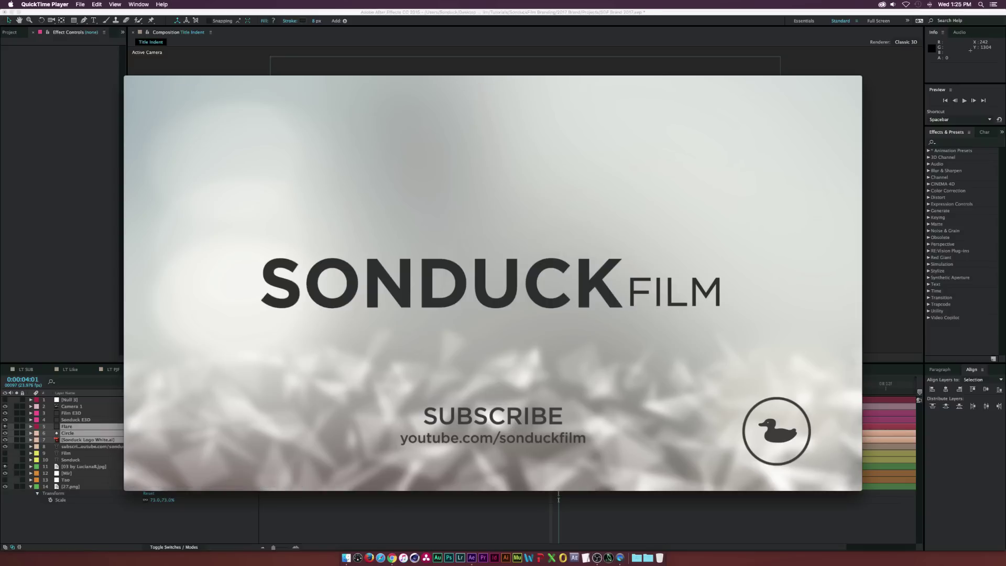
Step: Hide QuickTime Player and switch to the TUT composition in After Effects
{"action": "mouse_move", "coordinate": [508, 420]}
{"action": "key", "text": "super+q"}
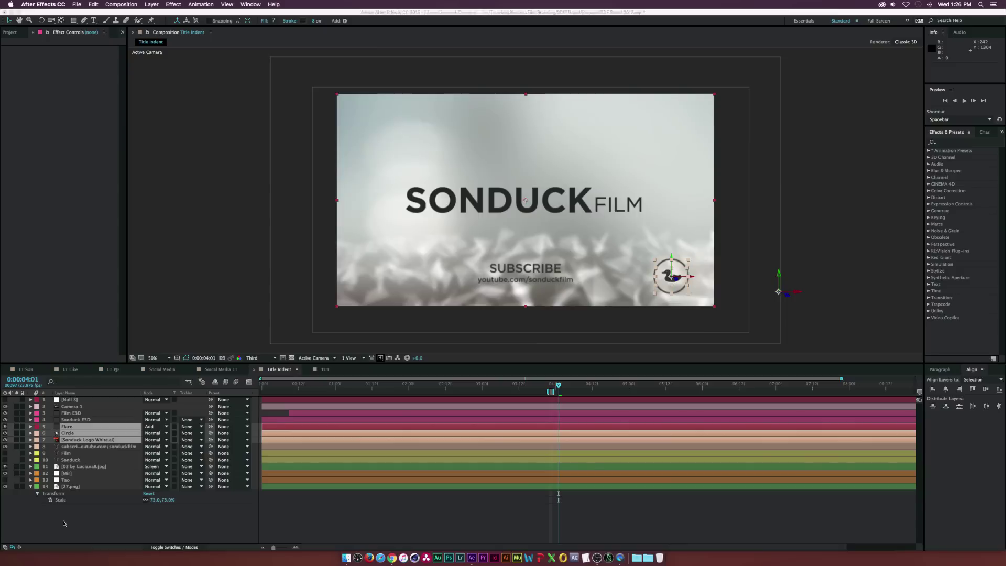
{"action": "left_click", "coordinate": [324, 370]}
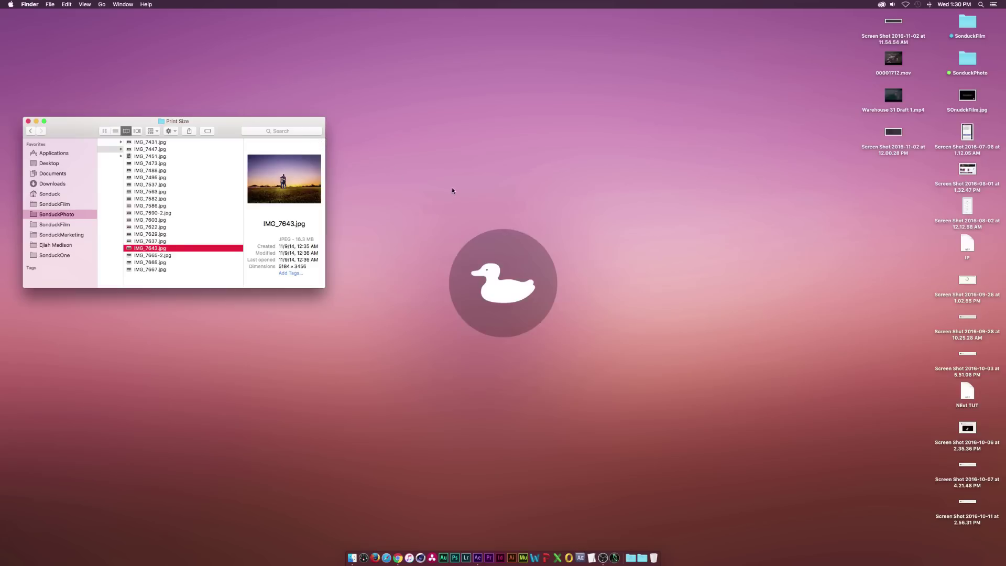
{"action": "left_click_drag", "start_coordinate": [223, 122], "coordinate": [224, 120]}
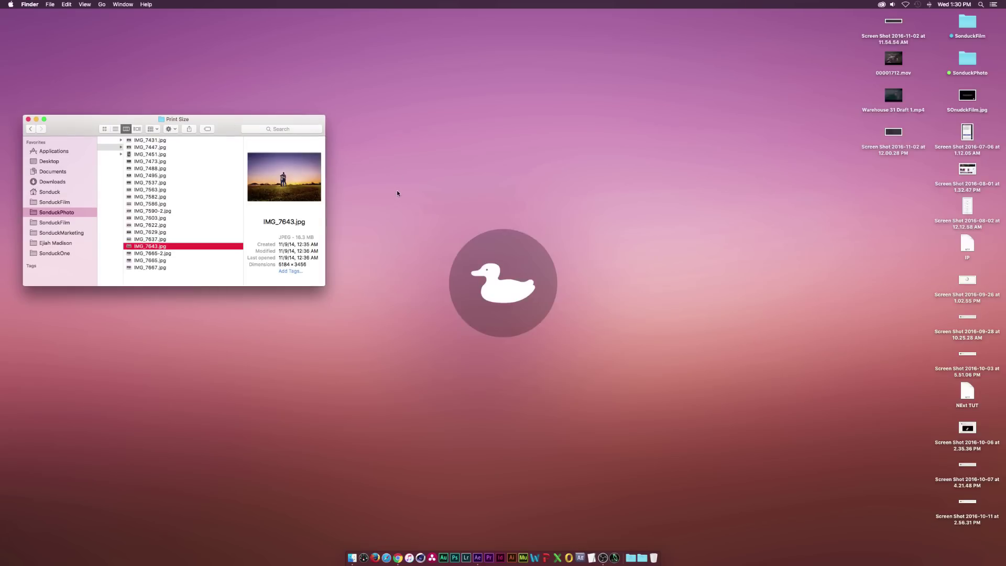
{"action": "key", "text": "space"}
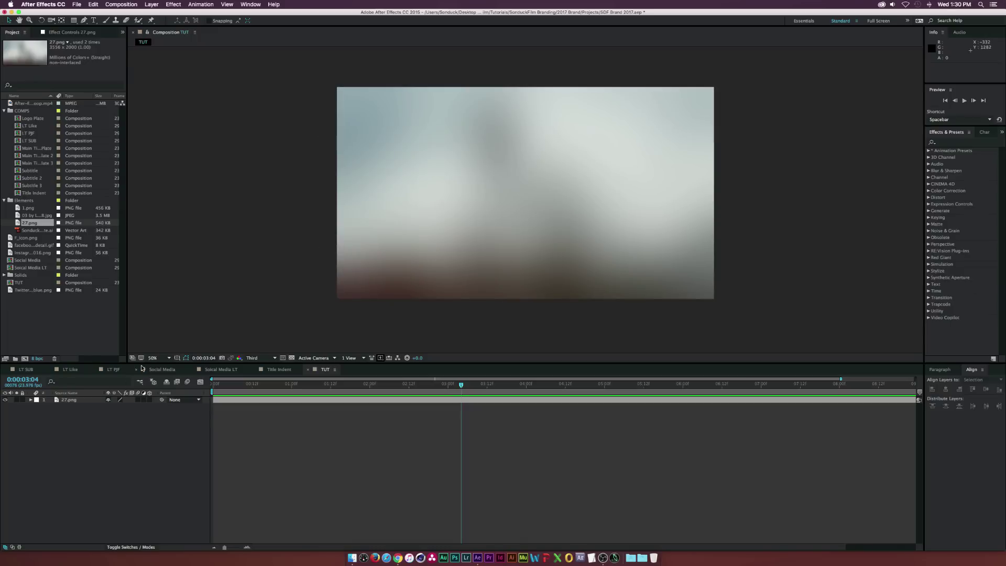
Step: Drag the bokeh JPG from the Project panel into the TUT timeline above 27.png
{"action": "left_click_drag", "start_coordinate": [37, 216], "coordinate": [76, 402]}
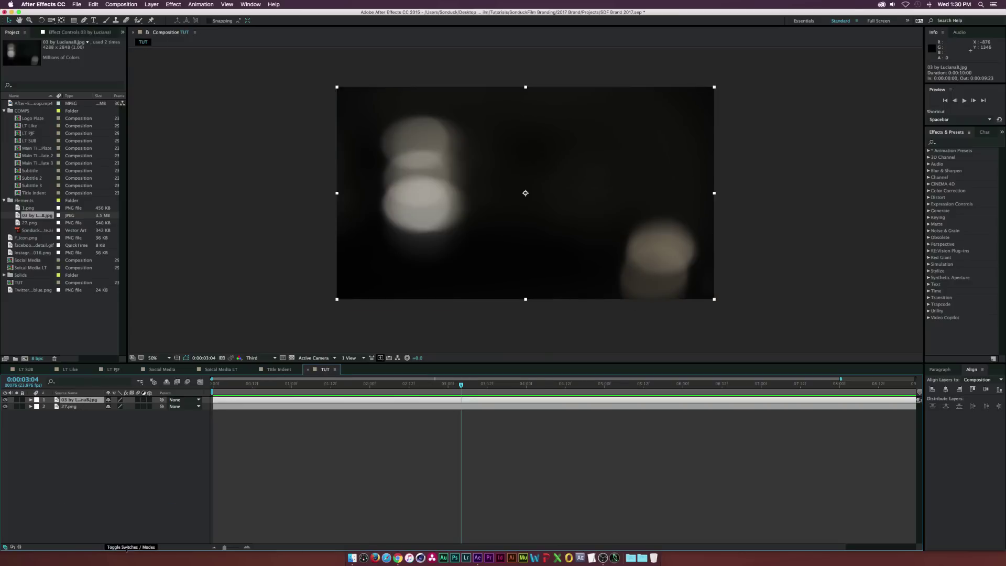
Step: Set the bokeh layer's blending mode to Screen
{"action": "left_click", "coordinate": [126, 547]}
{"action": "left_click", "coordinate": [118, 399]}
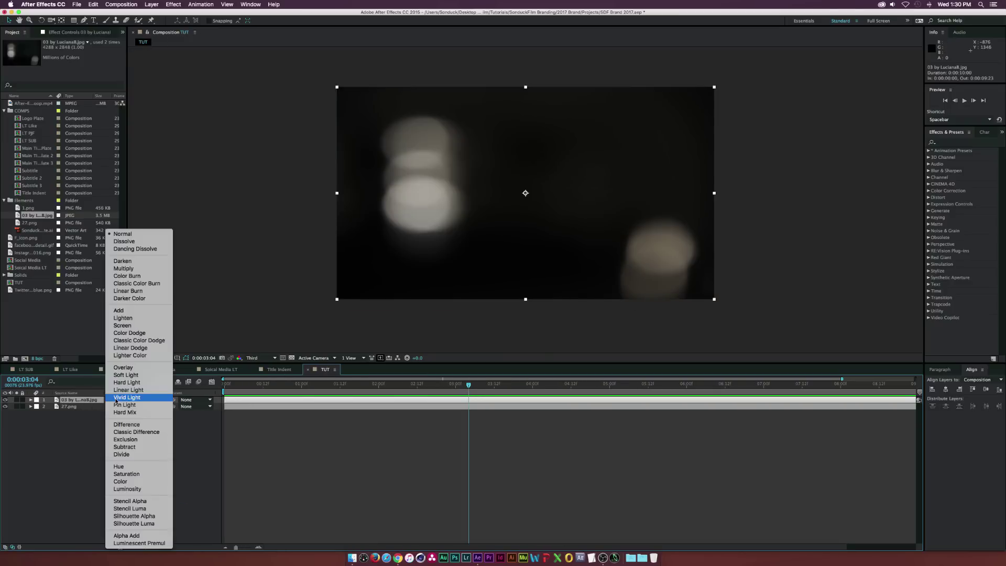
{"action": "left_click", "coordinate": [123, 326]}
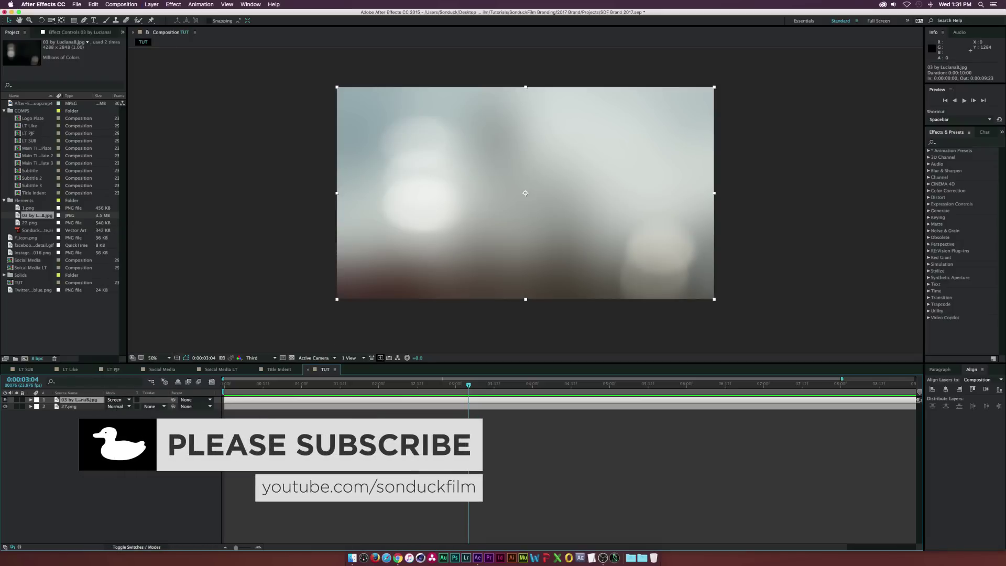
Step: Add a wiggle(1,100) expression to the bokeh layer's Position and preview the motion
{"action": "key", "text": "p"}
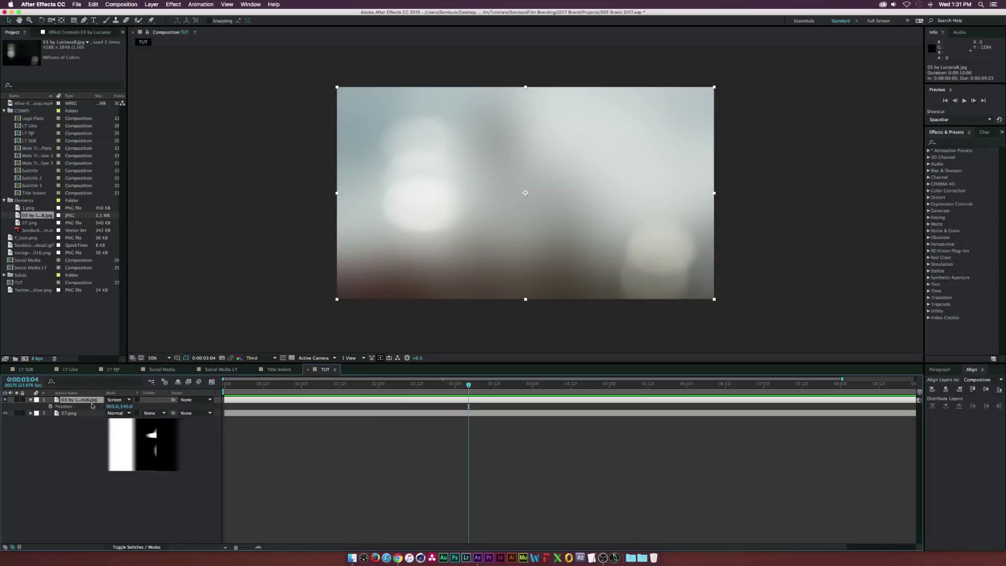
{"action": "left_click", "coordinate": [51, 407], "text": "alt"}
{"action": "type", "text": "wi"}
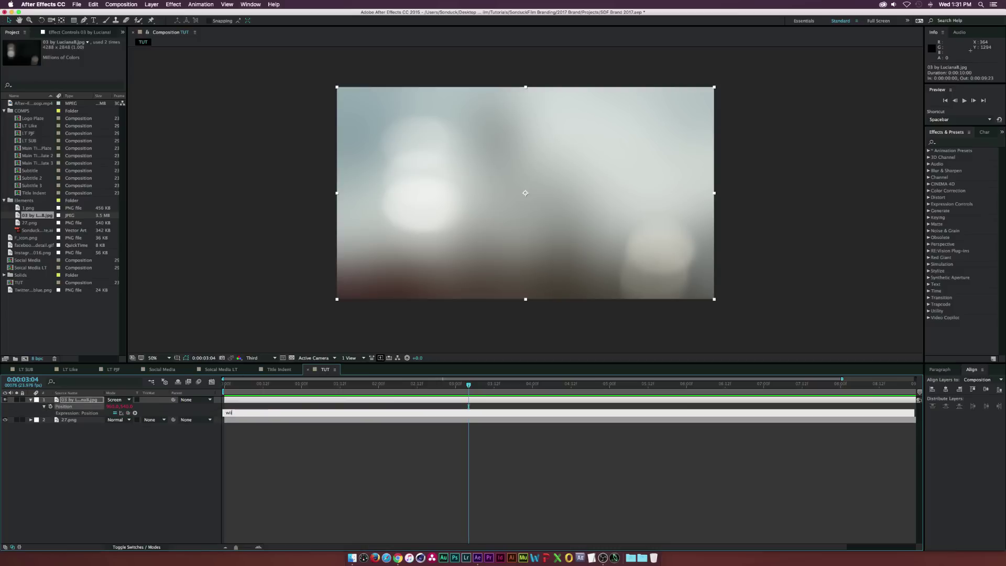
{"action": "type", "text": "ggle(1,100)"}
{"action": "left_click", "coordinate": [267, 426]}
{"action": "left_click_drag", "start_coordinate": [277, 385], "coordinate": [425, 392]}
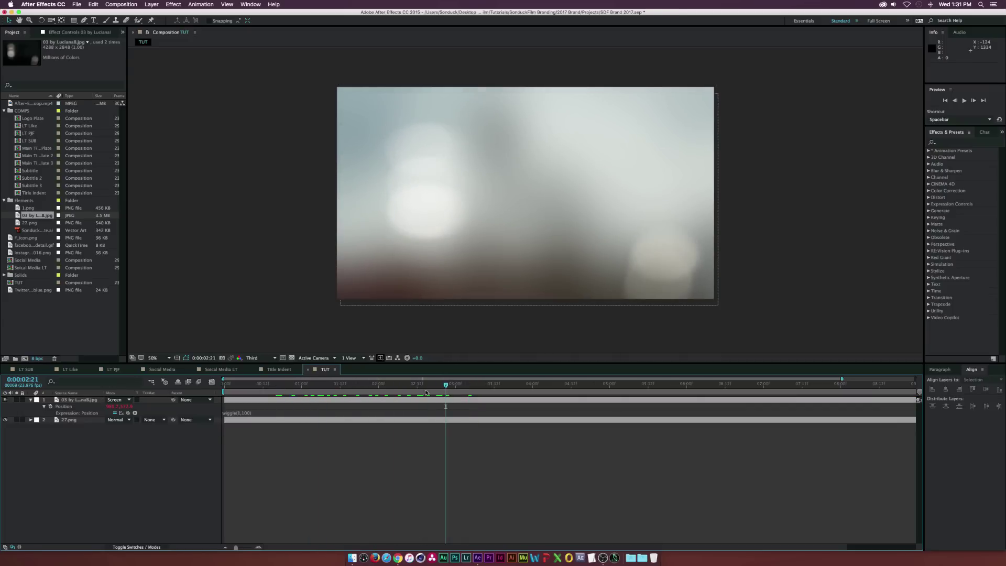
{"action": "left_click", "coordinate": [372, 109]}
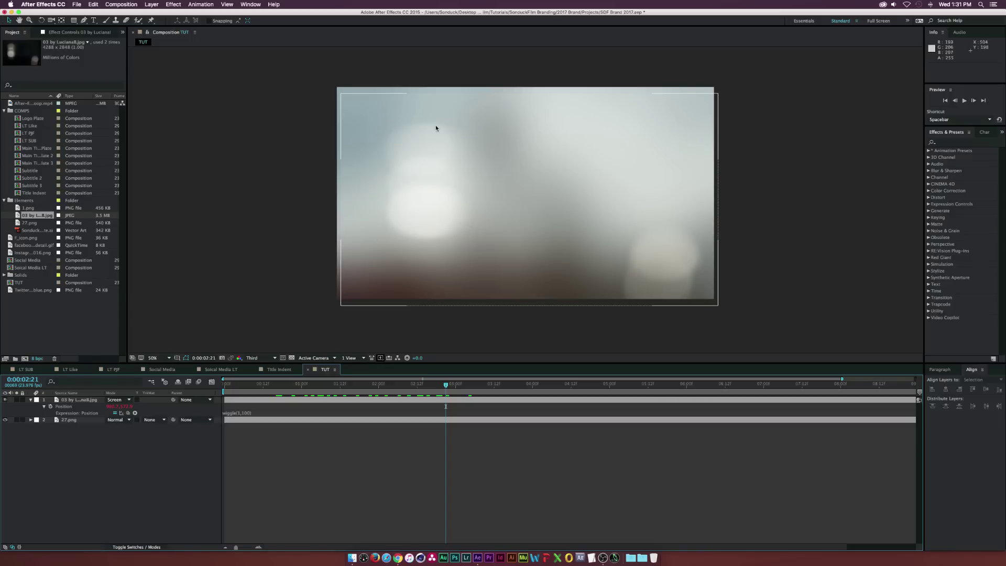
{"action": "left_click_drag", "start_coordinate": [341, 387], "coordinate": [404, 386]}
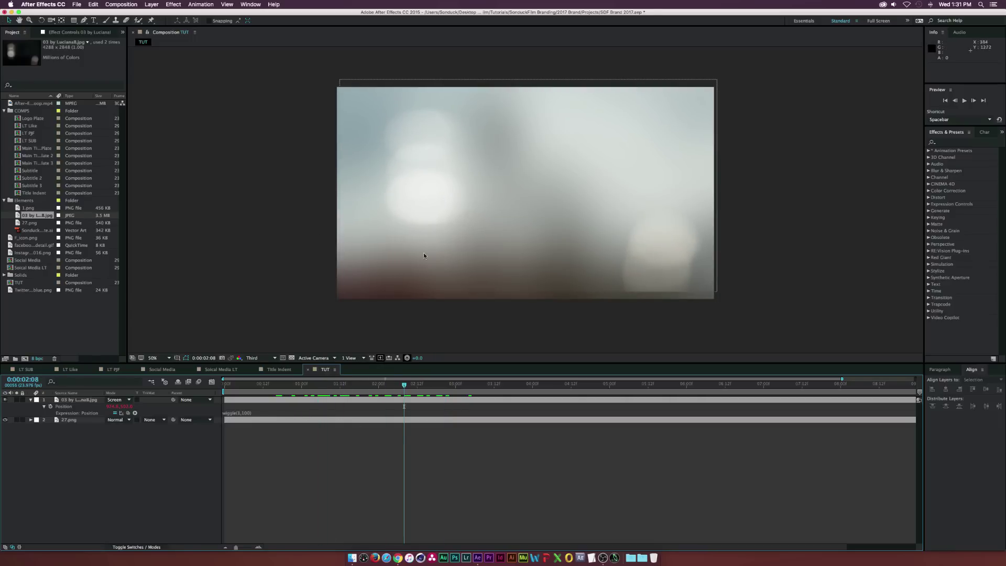
Step: Scale the bokeh layer up to 51.0,43.8%
{"action": "left_click", "coordinate": [52, 400]}
{"action": "key", "text": "s"}
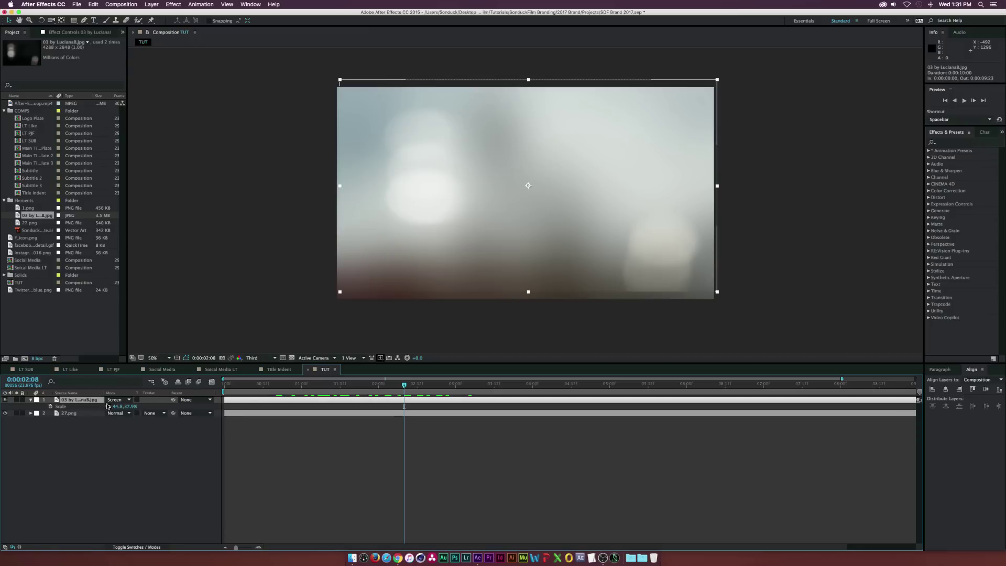
{"action": "left_click_drag", "start_coordinate": [117, 406], "coordinate": [120, 406]}
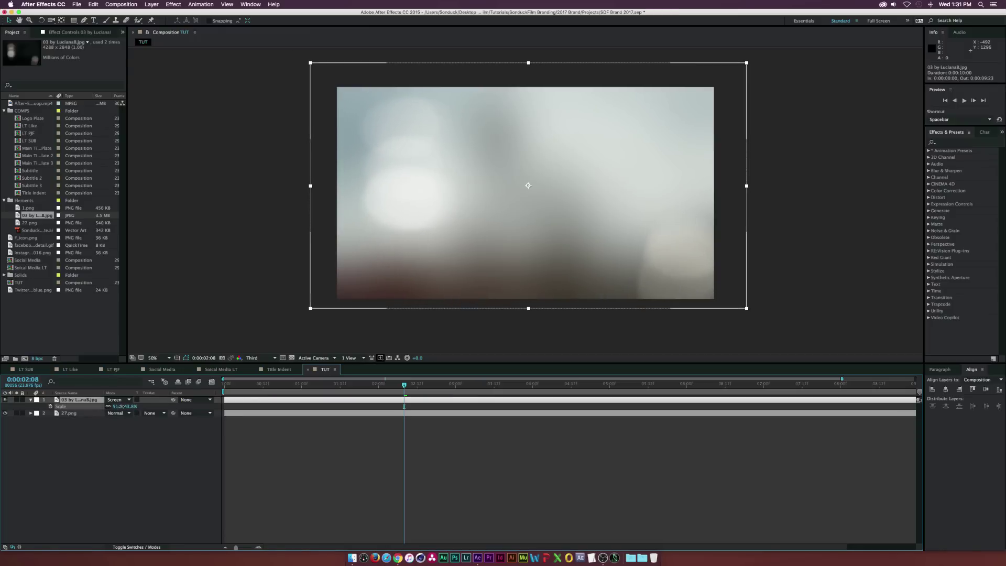
{"action": "left_click", "coordinate": [124, 466]}
{"action": "left_click_drag", "start_coordinate": [262, 386], "coordinate": [381, 386]}
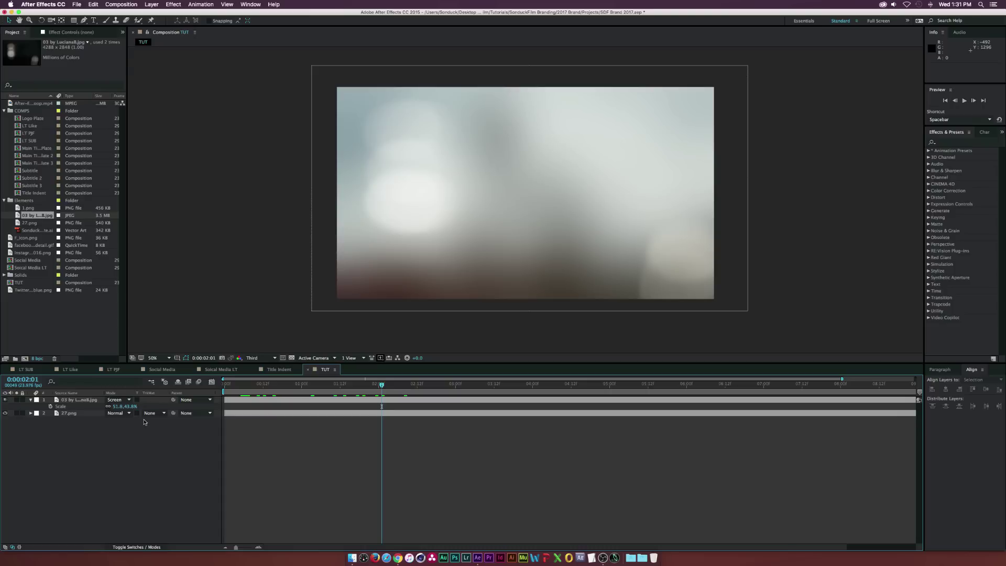
{"action": "key", "text": "s"}
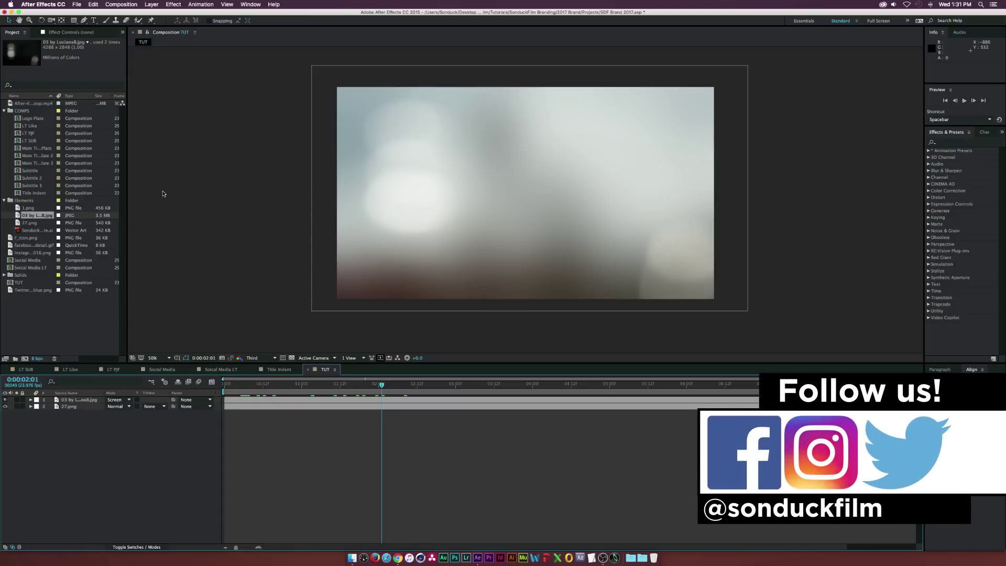
Step: Create a new solid layer named Mir
{"action": "left_click", "coordinate": [151, 5]}
{"action": "mouse_move", "coordinate": [158, 13]}
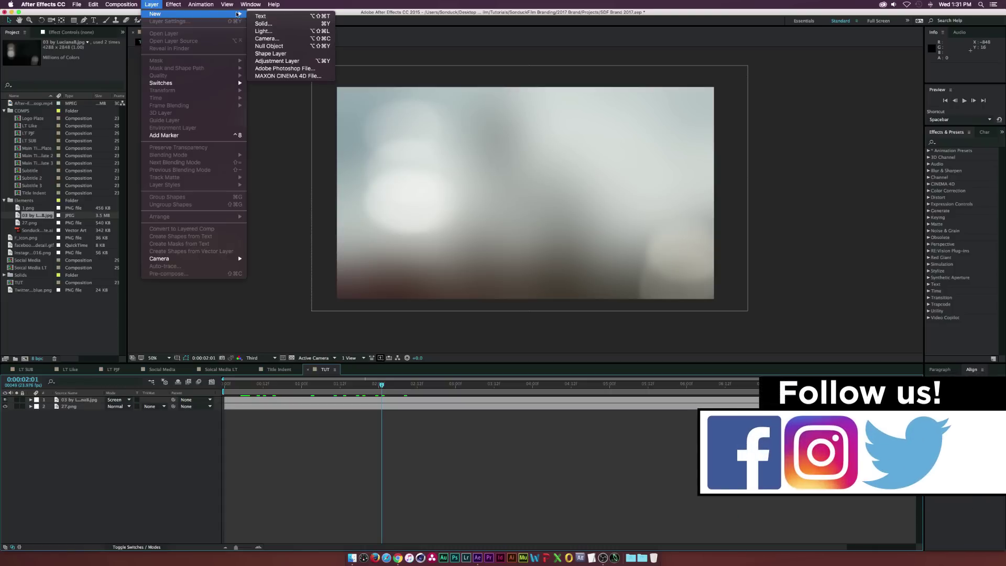
{"action": "left_click", "coordinate": [263, 24]}
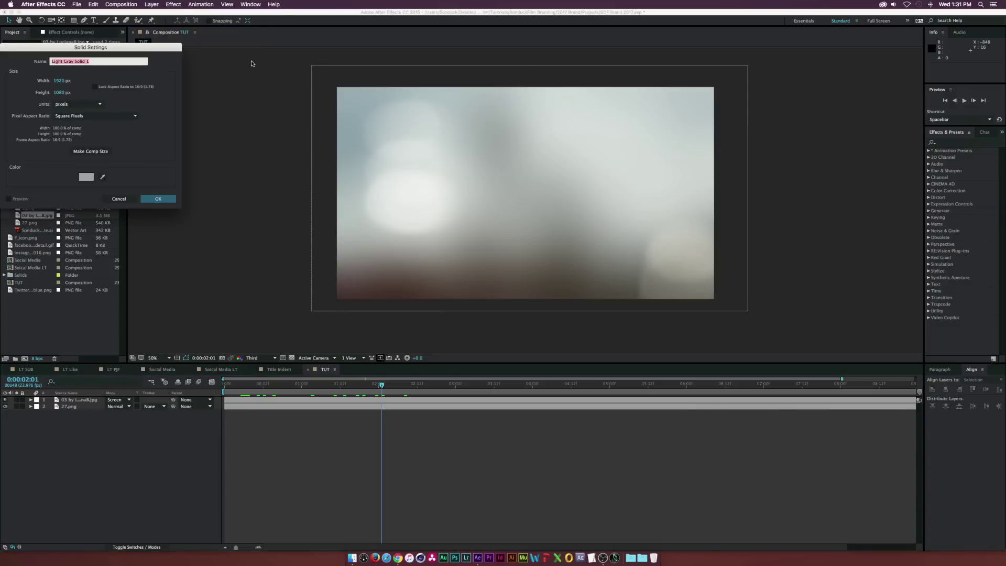
{"action": "type", "text": "Mir"}
{"action": "key", "text": "Return"}
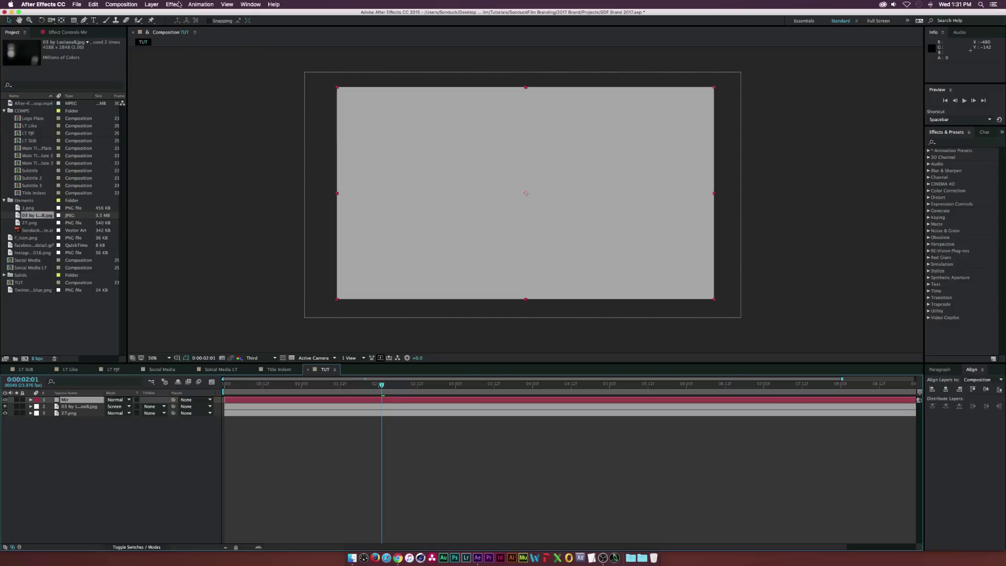
Step: Apply the Trapcode Mir effect to the Mir solid
{"action": "left_click", "coordinate": [178, 4]}
{"action": "mouse_move", "coordinate": [231, 205]}
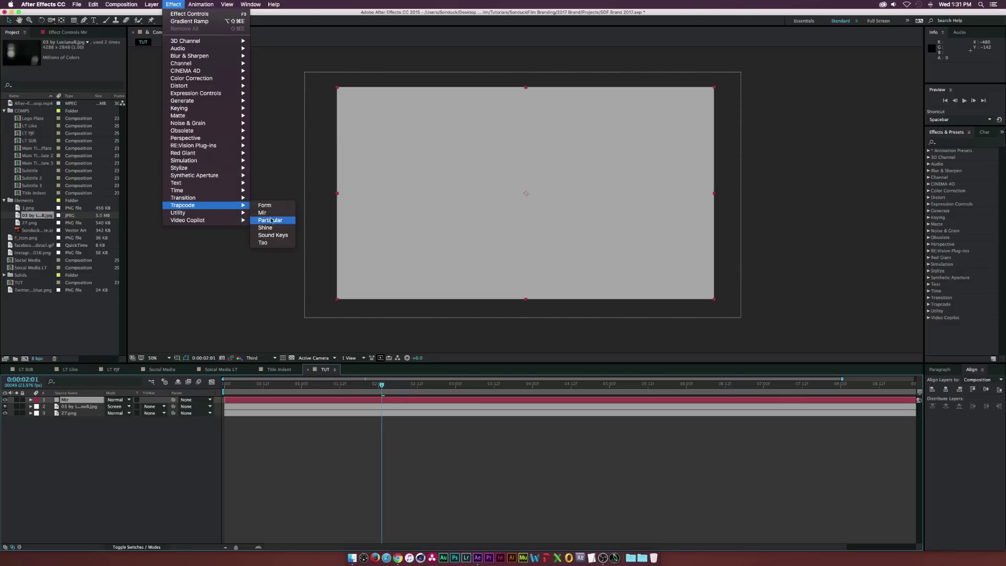
{"action": "left_click", "coordinate": [263, 212]}
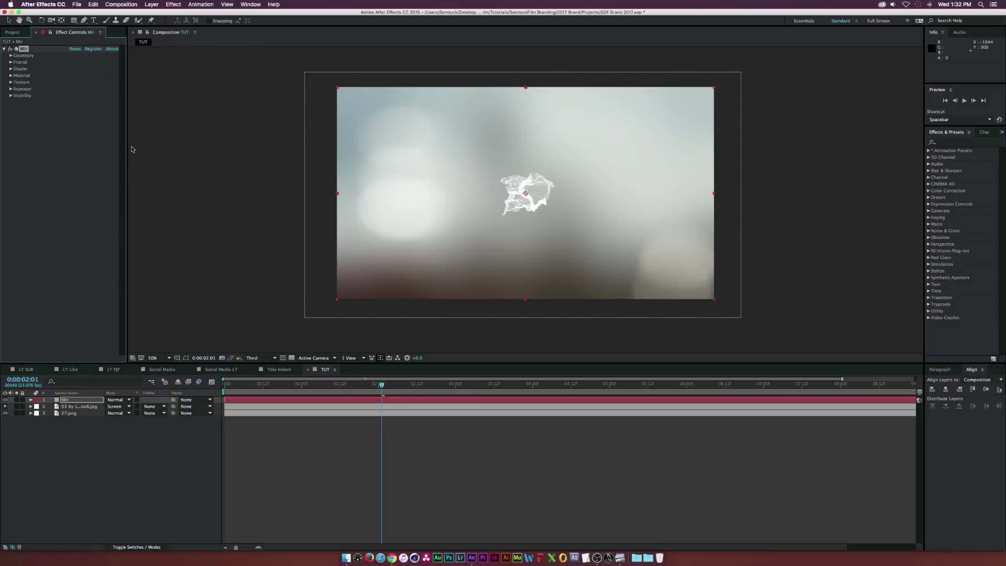
Step: Set Mir's Geometry Vertices to 225 by 130
{"action": "left_click", "coordinate": [11, 55]}
{"action": "left_click", "coordinate": [10, 55]}
{"action": "left_click", "coordinate": [10, 55]}
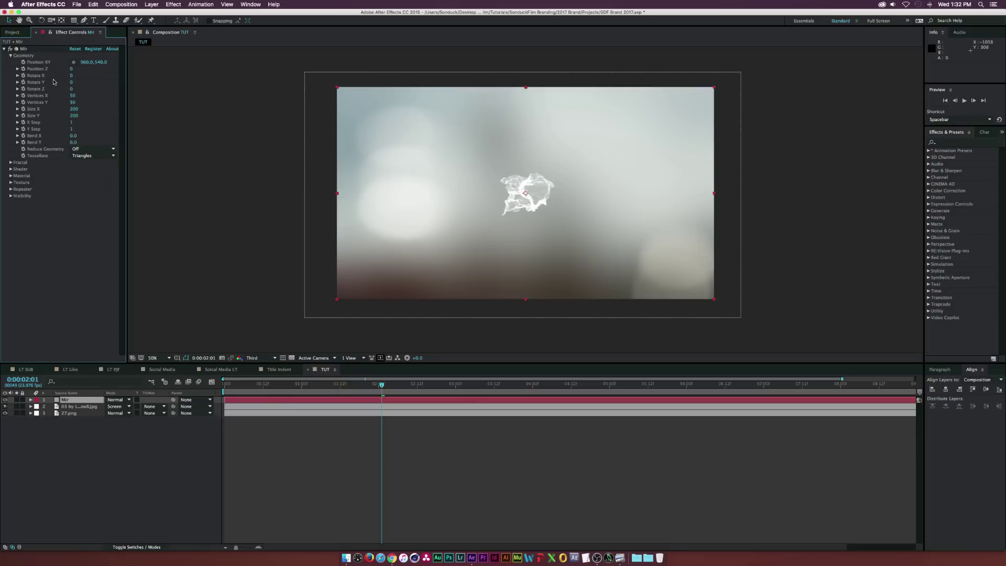
{"action": "left_click", "coordinate": [71, 96]}
{"action": "type", "text": "225"}
{"action": "key", "text": "Tab"}
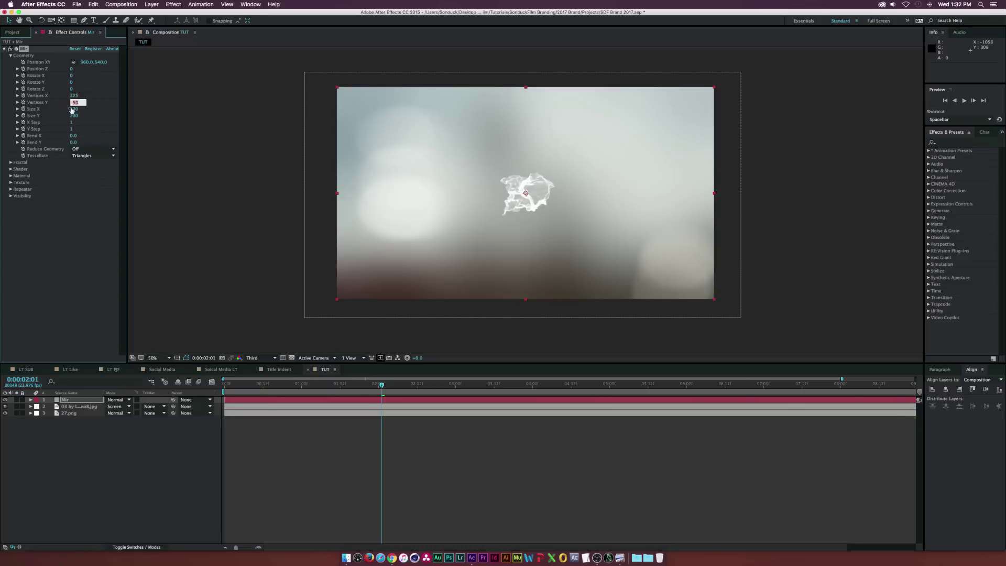
{"action": "type", "text": "130"}
{"action": "left_click", "coordinate": [69, 300]}
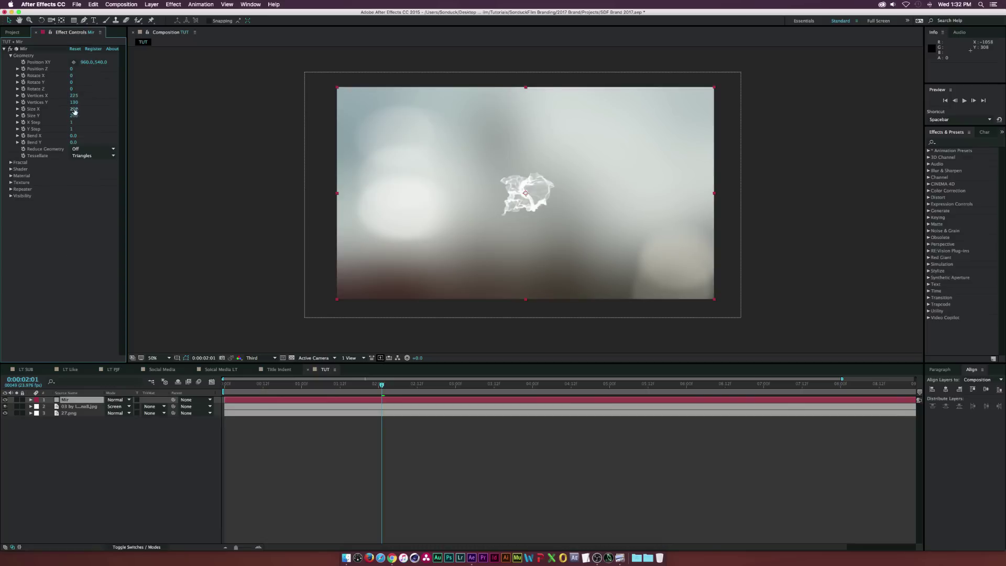
Step: Set Mir's Size X to 4250 and Size Y to 3140
{"action": "left_click_drag", "start_coordinate": [74, 109], "coordinate": [87, 116]}
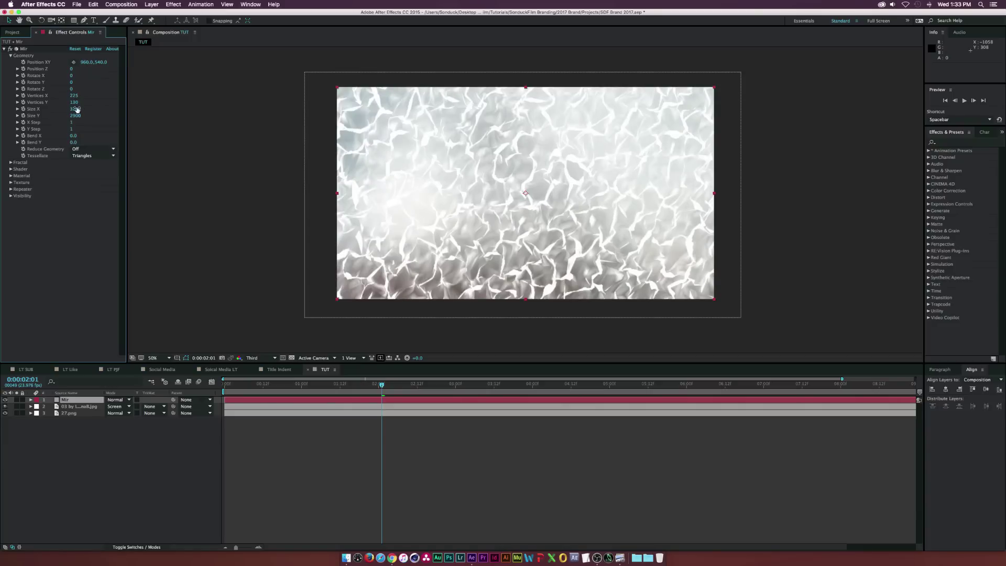
{"action": "left_click", "coordinate": [78, 108]}
{"action": "type", "text": "4250"}
{"action": "key", "text": "Tab"}
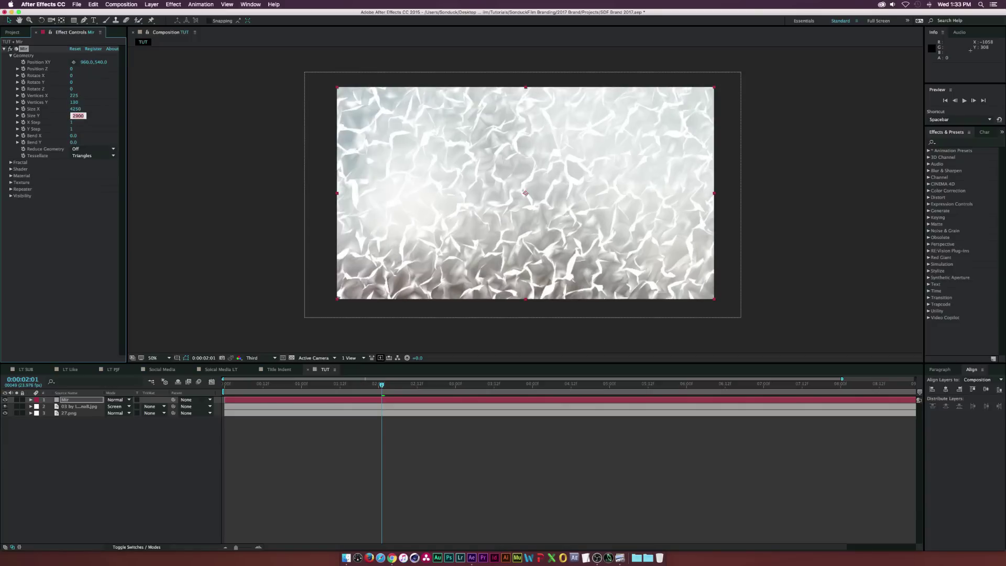
{"action": "type", "text": "3140"}
{"action": "left_click", "coordinate": [66, 307]}
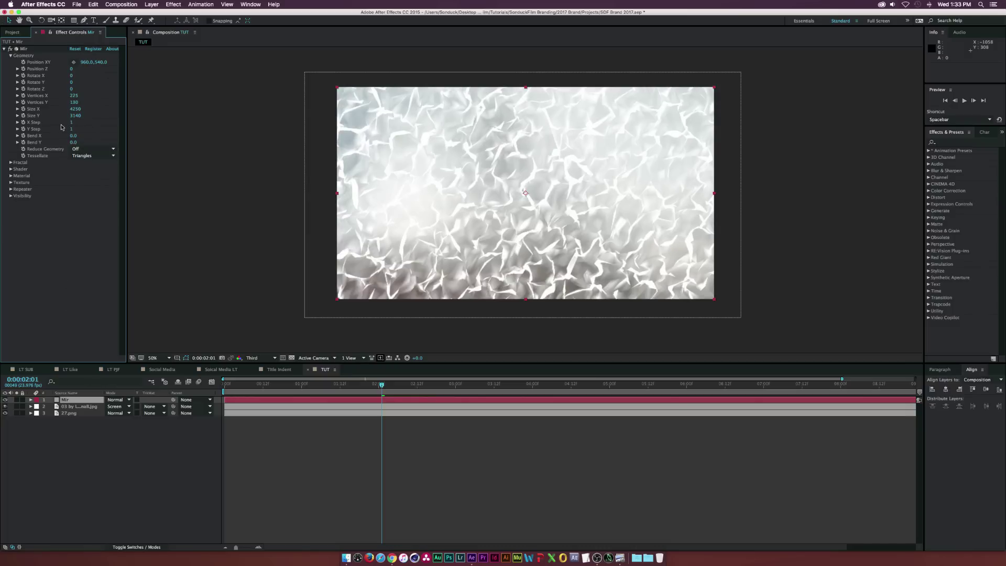
Step: Set X/Y Step to 2 and Reduce Geometry to 4x, then expand Fractal settings
{"action": "left_click_drag", "start_coordinate": [71, 122], "coordinate": [84, 122]}
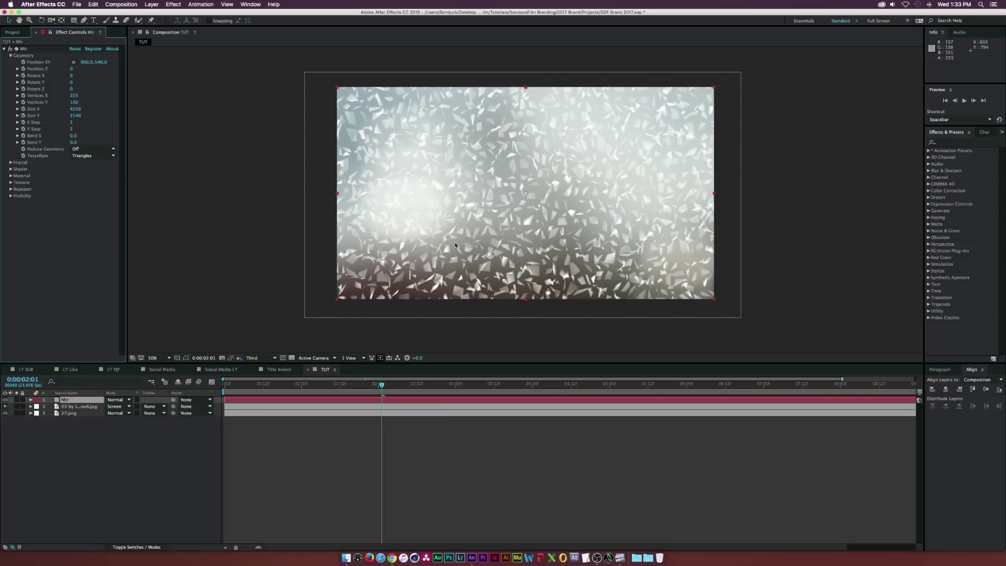
{"action": "left_click", "coordinate": [82, 150]}
{"action": "left_click", "coordinate": [86, 180]}
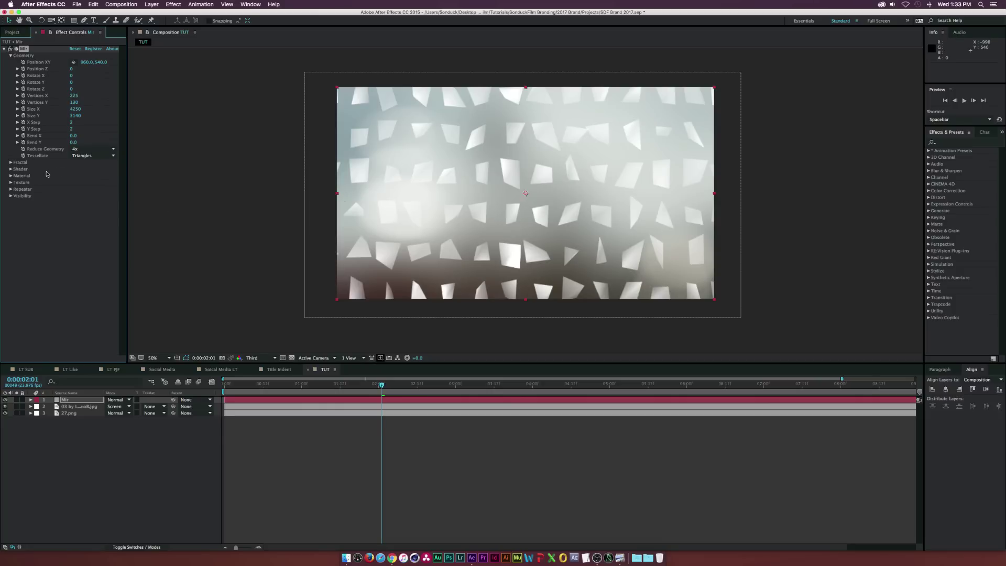
{"action": "left_click", "coordinate": [10, 162]}
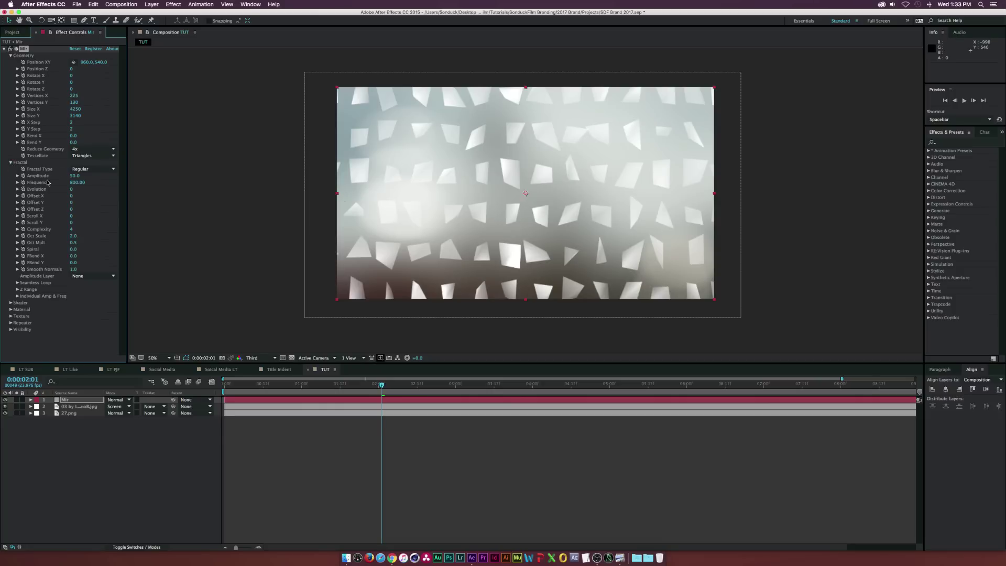
{"action": "left_click", "coordinate": [76, 176]}
Step: Set Mir's Fractal Amplitude to 143
{"action": "type", "text": "143"}
{"action": "key", "text": "Return"}
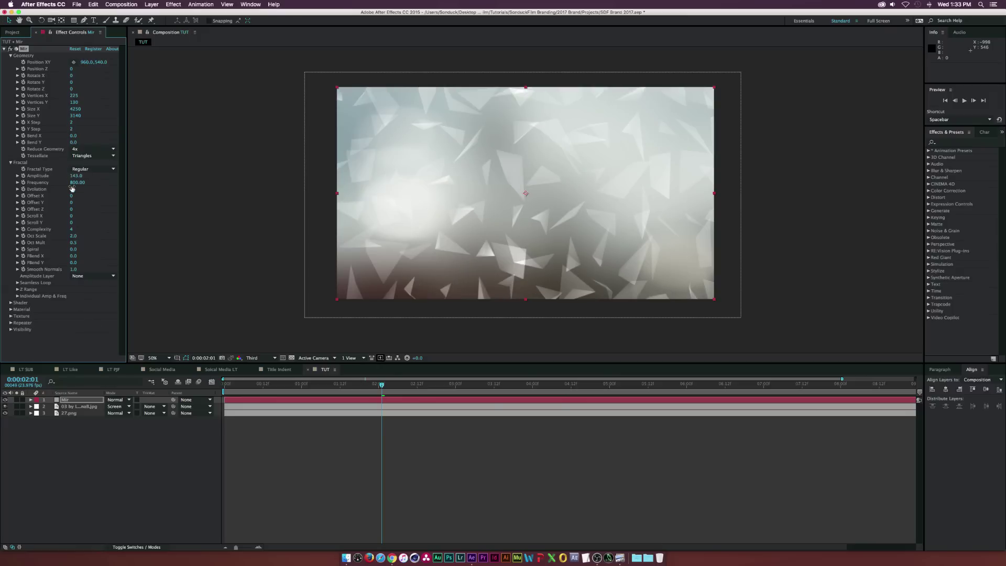
{"action": "key", "text": "super+z"}
Step: Keyframe Fractal Evolution from about 60 at 0s to 107 at seven seconds
{"action": "left_click_drag", "start_coordinate": [72, 188], "coordinate": [97, 189]}
{"action": "key", "text": "Home"}
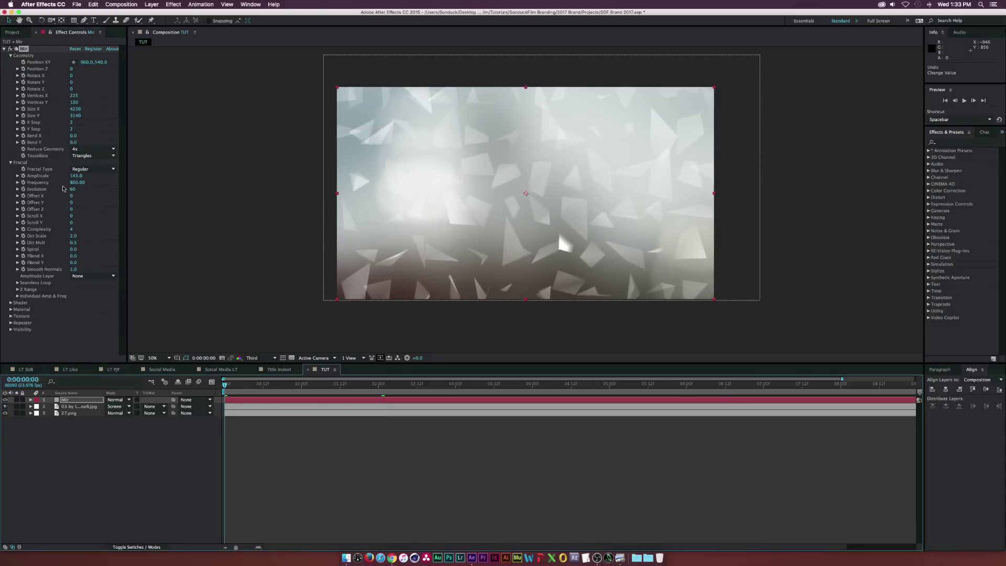
{"action": "left_click", "coordinate": [23, 189]}
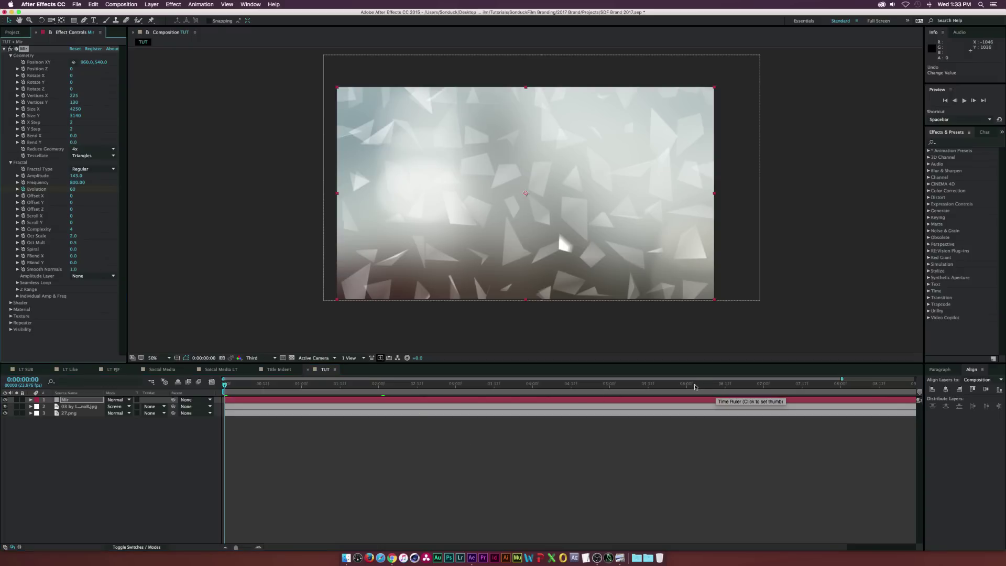
{"action": "left_click", "coordinate": [763, 386]}
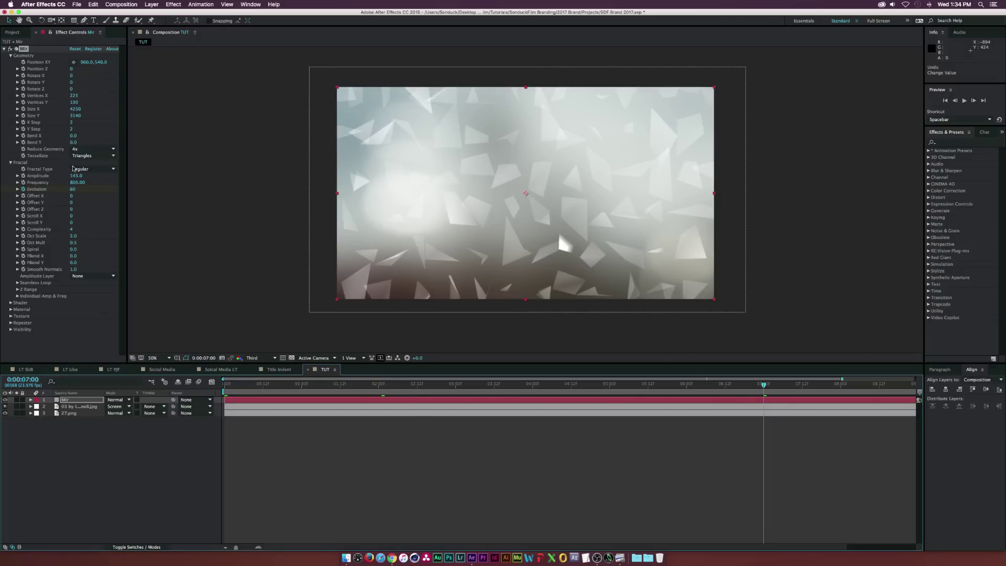
{"action": "left_click_drag", "start_coordinate": [72, 190], "coordinate": [90, 190]}
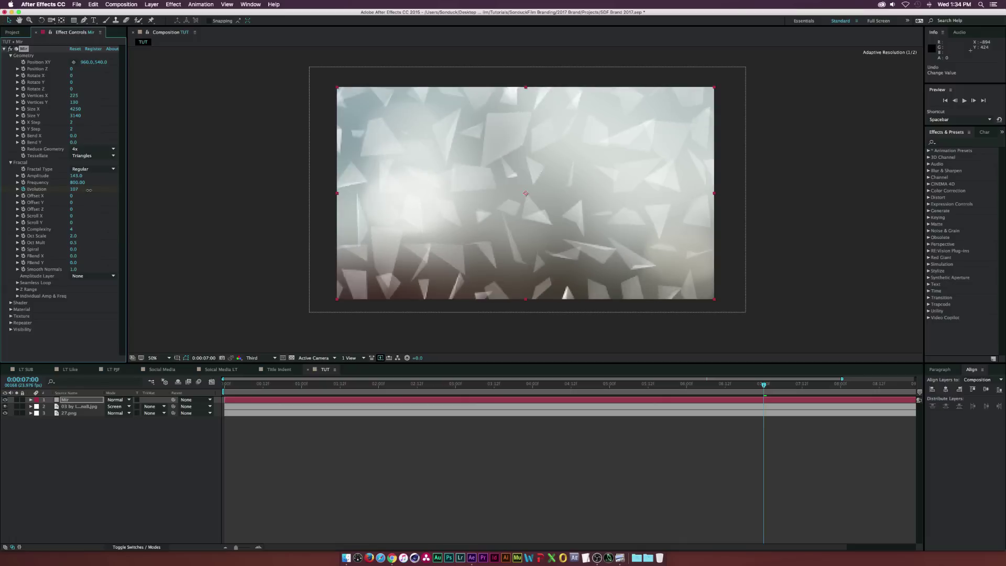
{"action": "left_click", "coordinate": [359, 385]}
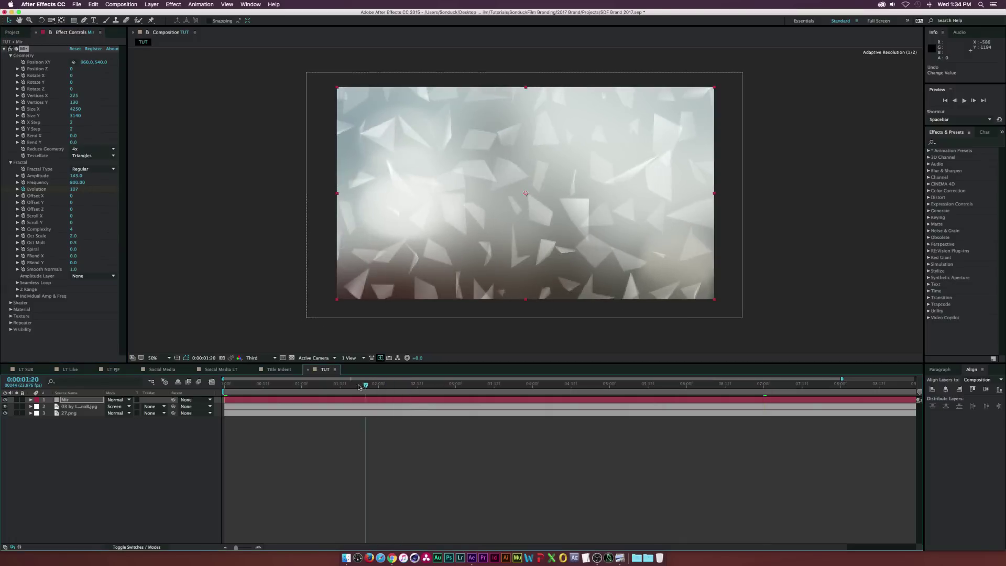
{"action": "left_click_drag", "start_coordinate": [358, 387], "coordinate": [262, 386]}
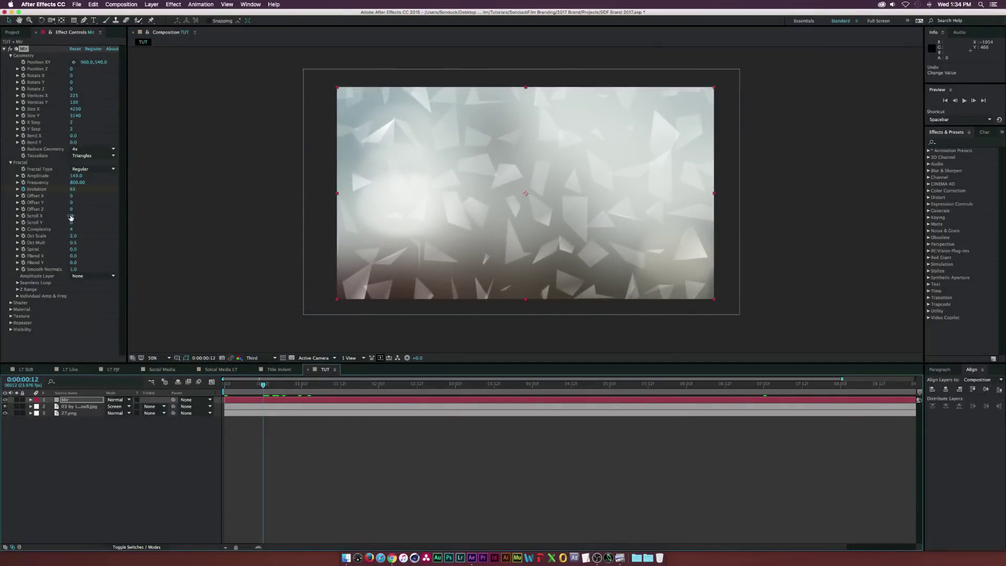
Step: Set Fractal Scroll X to 78 and Scroll Y to 104
{"action": "left_click", "coordinate": [71, 215]}
{"action": "type", "text": "78"}
{"action": "key", "text": "Return"}
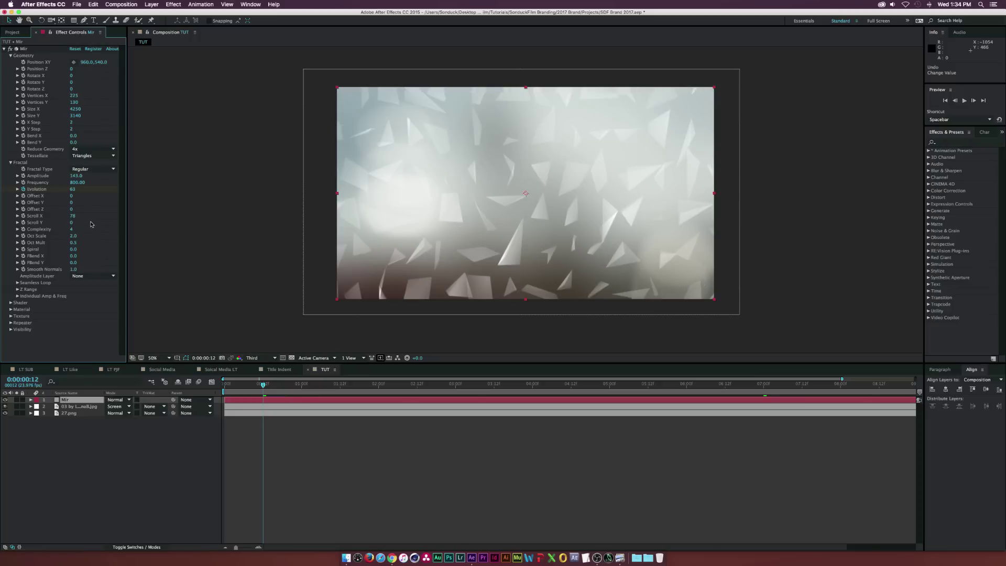
{"action": "left_click", "coordinate": [71, 223]}
{"action": "type", "text": "104"}
{"action": "left_click", "coordinate": [294, 384]}
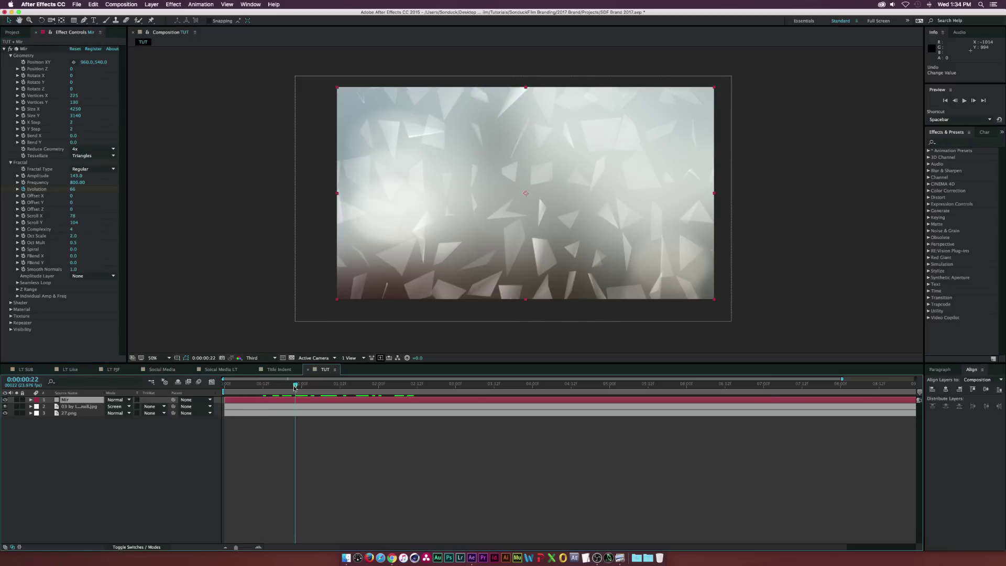
Step: Tilt the shards to Rotate X 95, push Position Z to −570, and lower Position to 960,743
{"action": "left_click", "coordinate": [71, 76]}
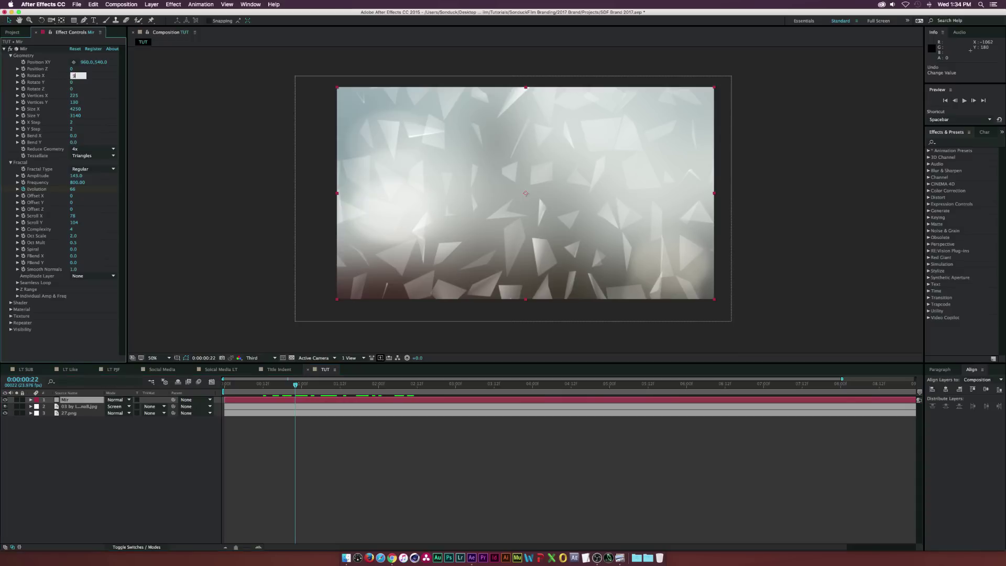
{"action": "key", "text": "Return"}
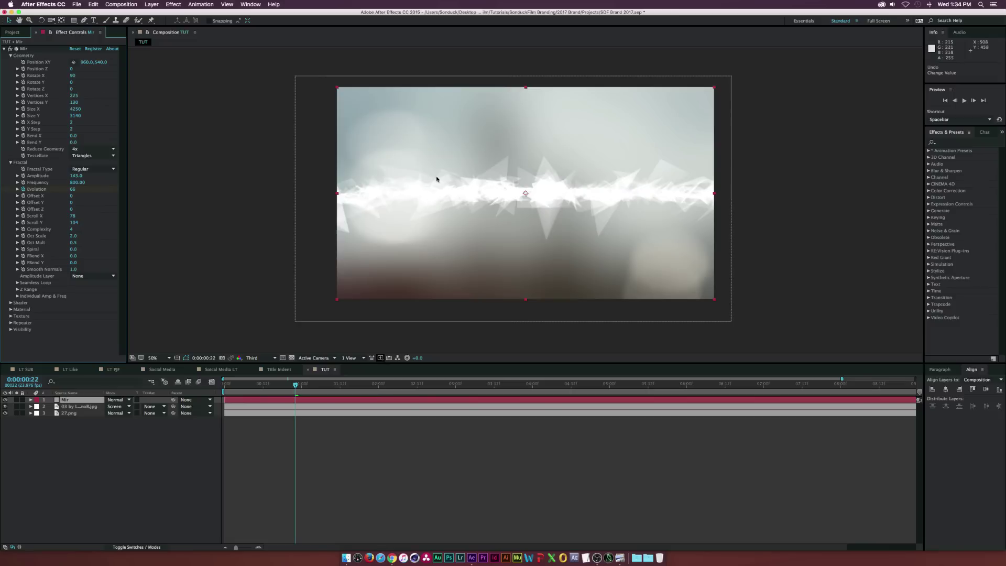
{"action": "left_click", "coordinate": [73, 76]}
{"action": "type", "text": "95"}
{"action": "key", "text": "Return"}
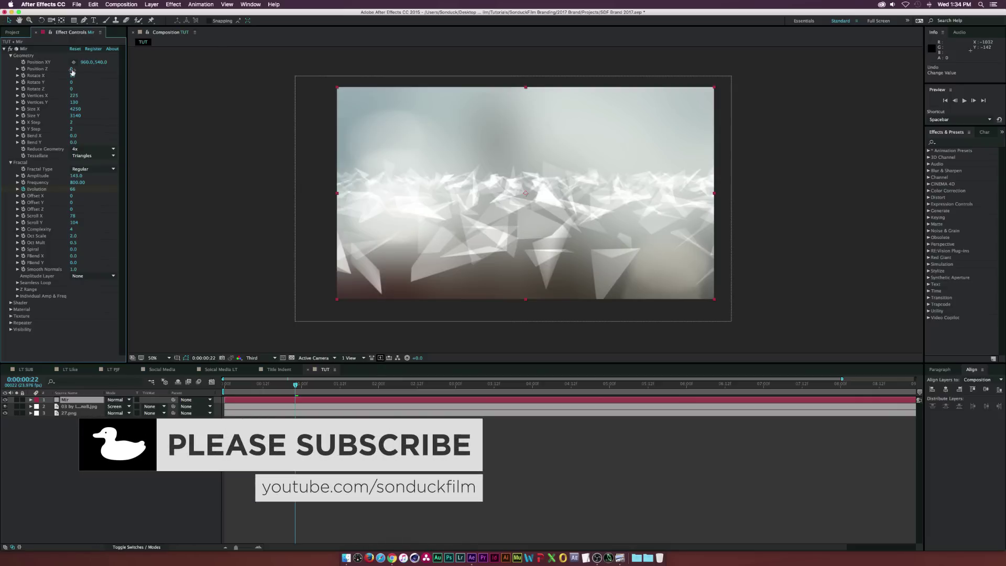
{"action": "left_click_drag", "start_coordinate": [72, 69], "coordinate": [52, 73]}
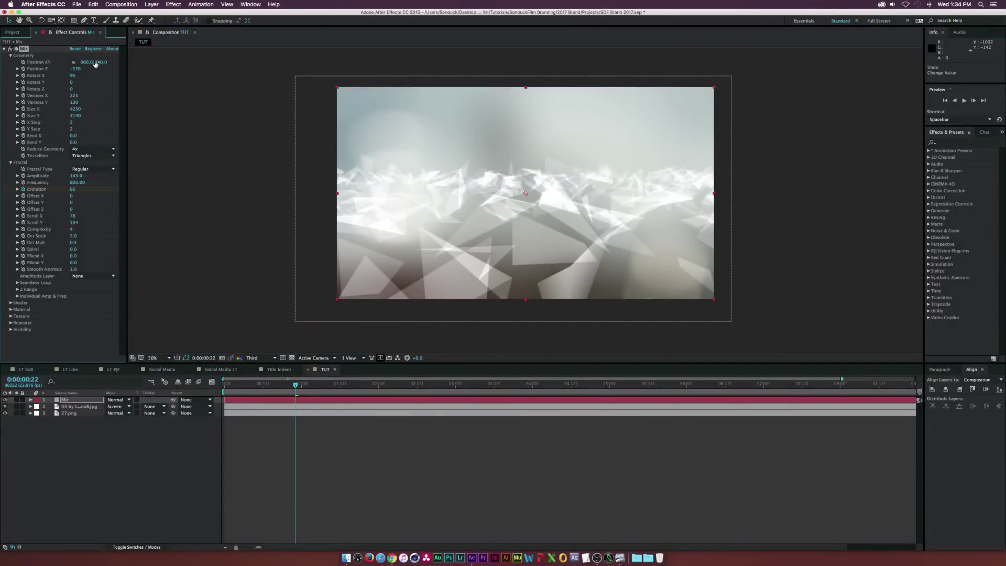
{"action": "left_click_drag", "start_coordinate": [92, 62], "coordinate": [173, 67]}
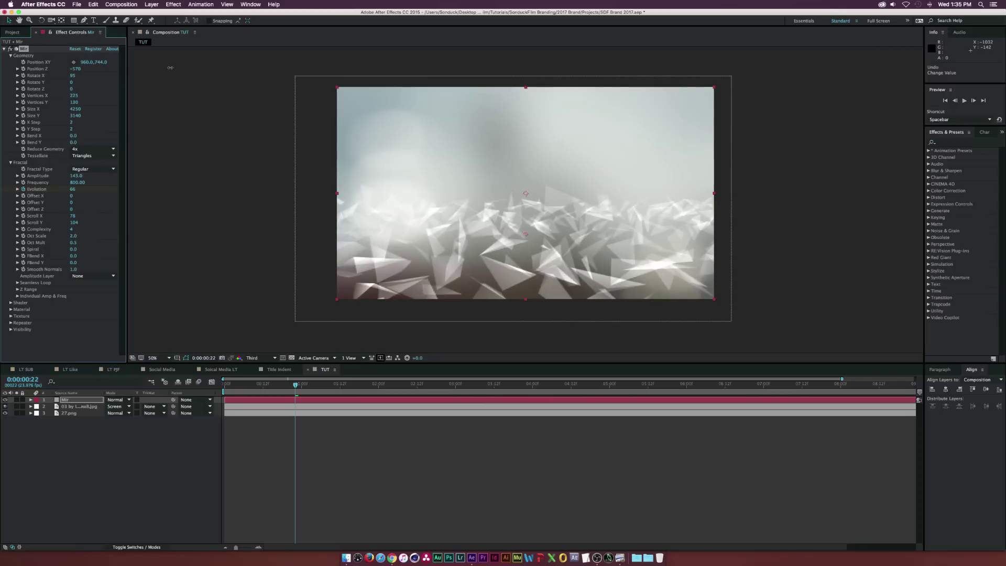
{"action": "mouse_move", "coordinate": [291, 393]}
{"action": "left_mouse_down"}
{"action": "mouse_move", "coordinate": [456, 390]}
{"action": "mouse_move", "coordinate": [282, 391]}
{"action": "left_mouse_up"}
Step: Apply Gaussian Blur to the Mir layer and raise its Blurriness heavily
{"action": "left_click", "coordinate": [66, 399]}
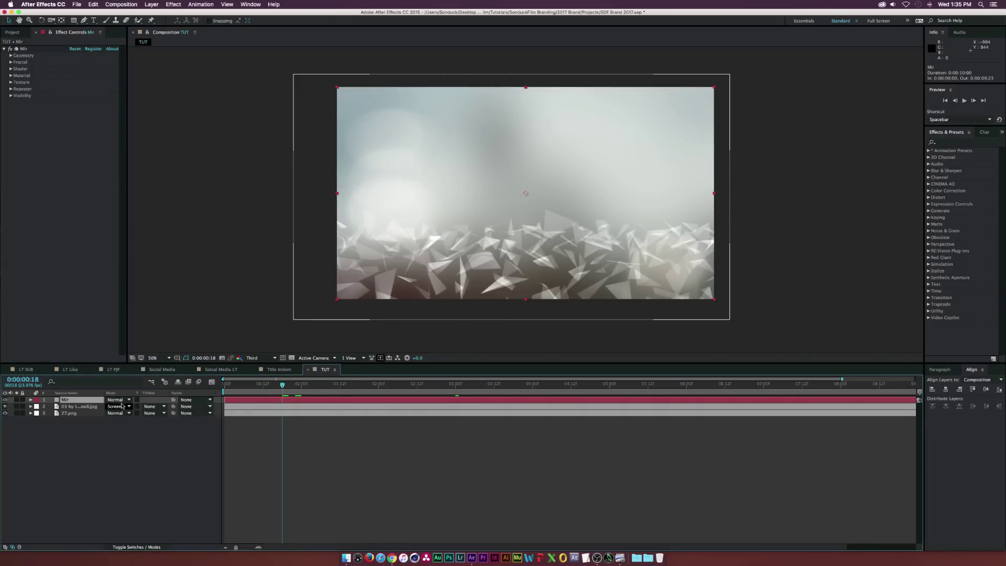
{"action": "left_click", "coordinate": [181, 4]}
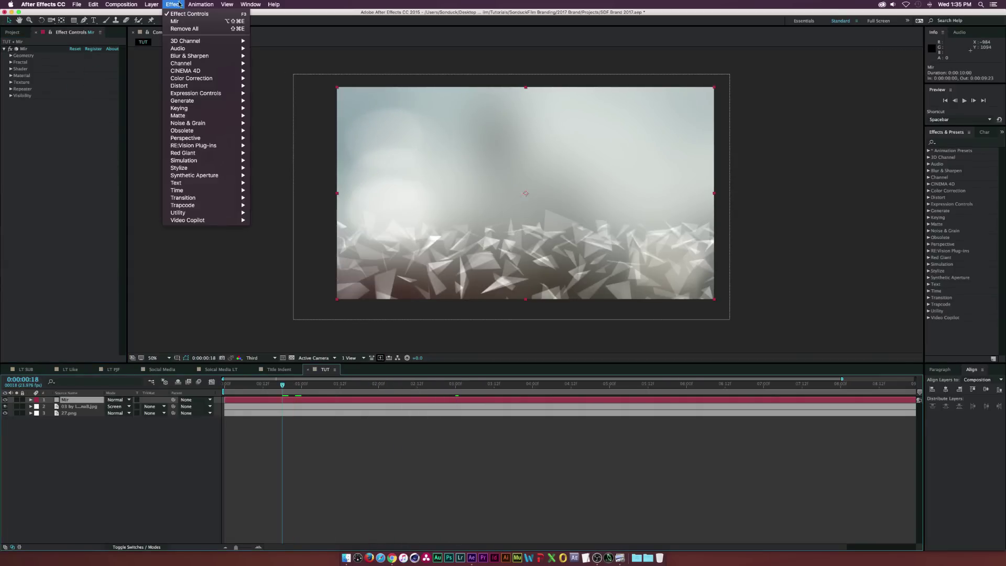
{"action": "mouse_move", "coordinate": [190, 58]}
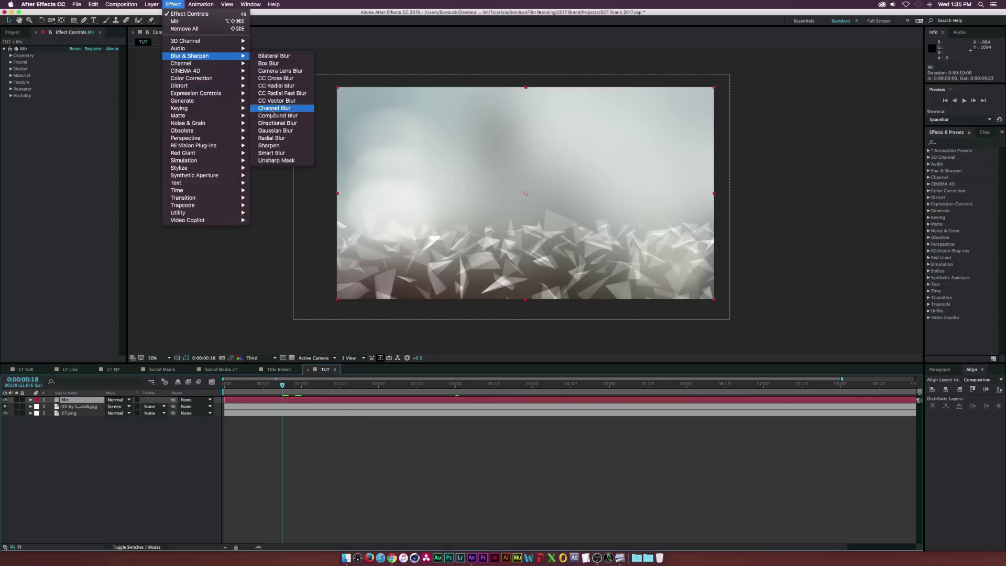
{"action": "left_click", "coordinate": [275, 130]}
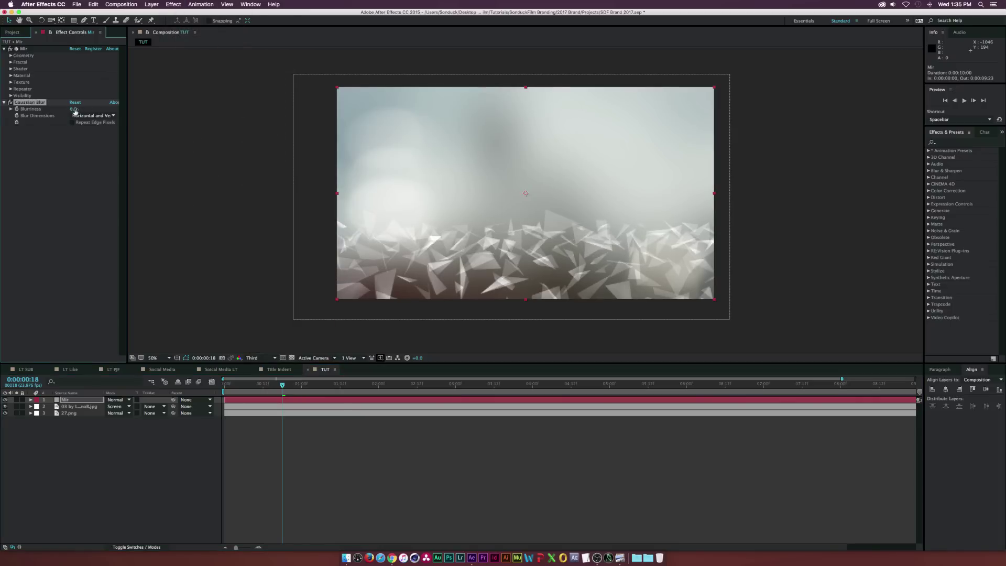
{"action": "left_click", "coordinate": [77, 109]}
{"action": "type", "text": "80"}
{"action": "key", "text": "Return"}
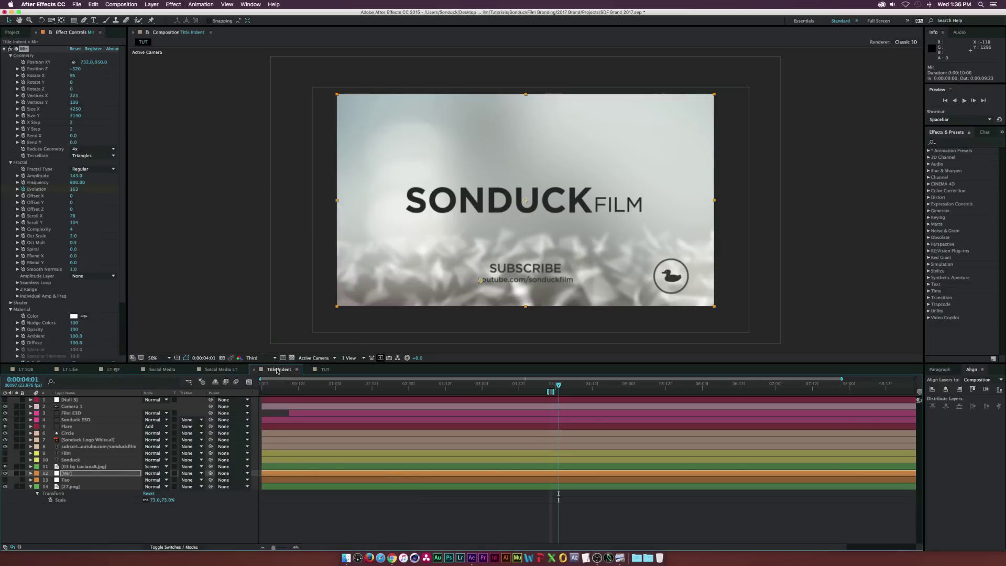
Step: In Title Indent, inspect the Tao and Mir layers, toggle Tao's visibility, and select the subscribe text layer
{"action": "left_click", "coordinate": [279, 370]}
{"action": "left_click", "coordinate": [64, 479]}
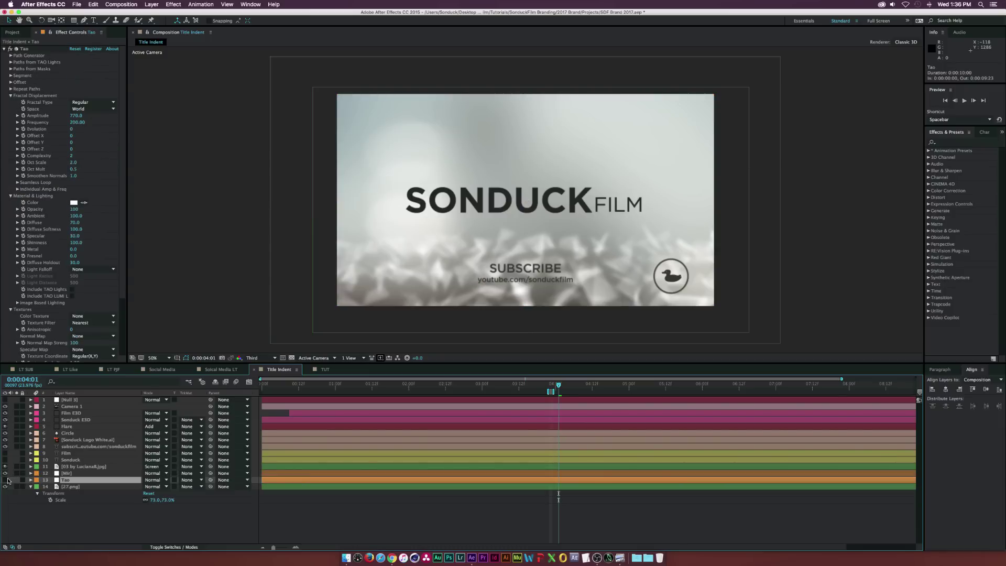
{"action": "left_click", "coordinate": [5, 480]}
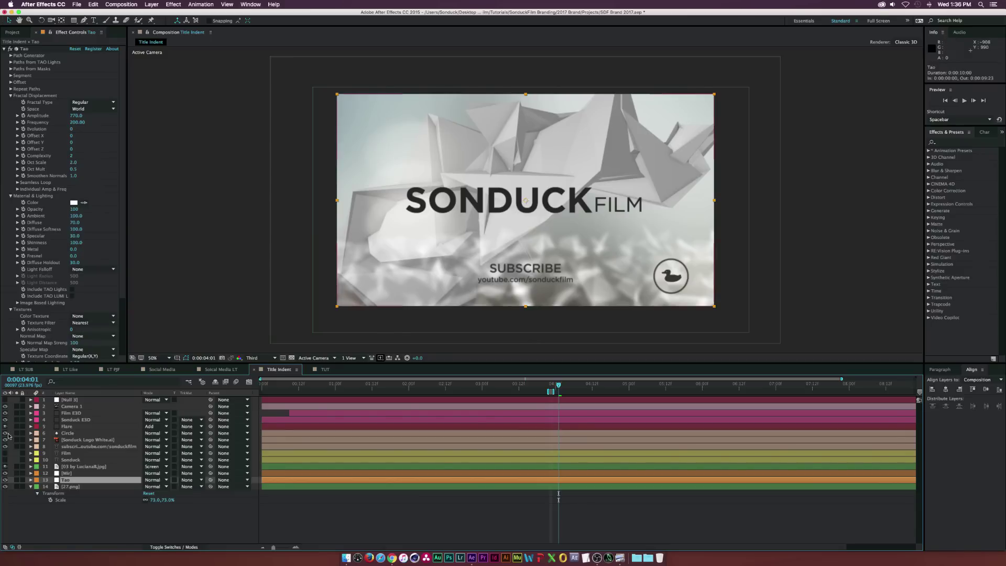
{"action": "left_click", "coordinate": [5, 479]}
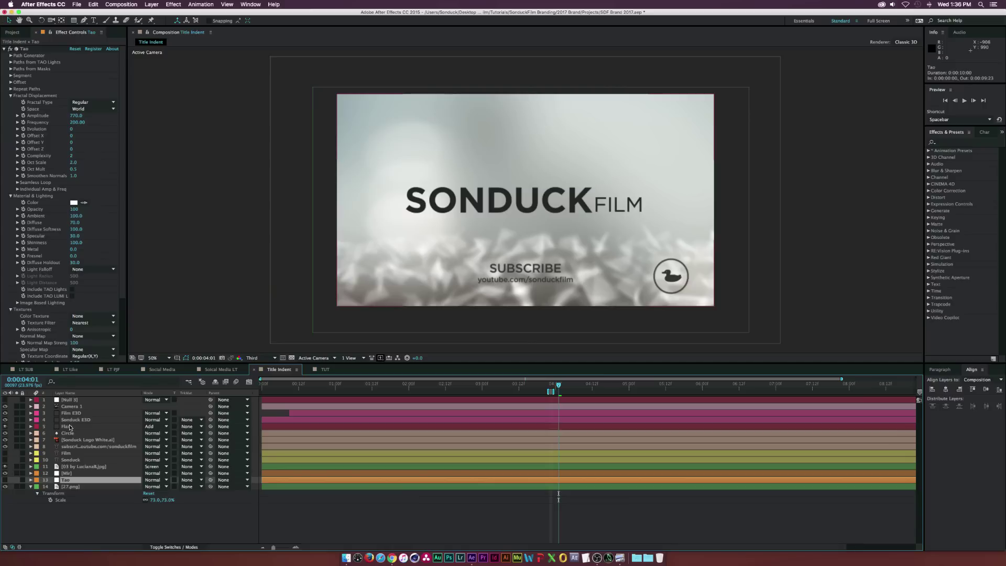
{"action": "left_click", "coordinate": [83, 473]}
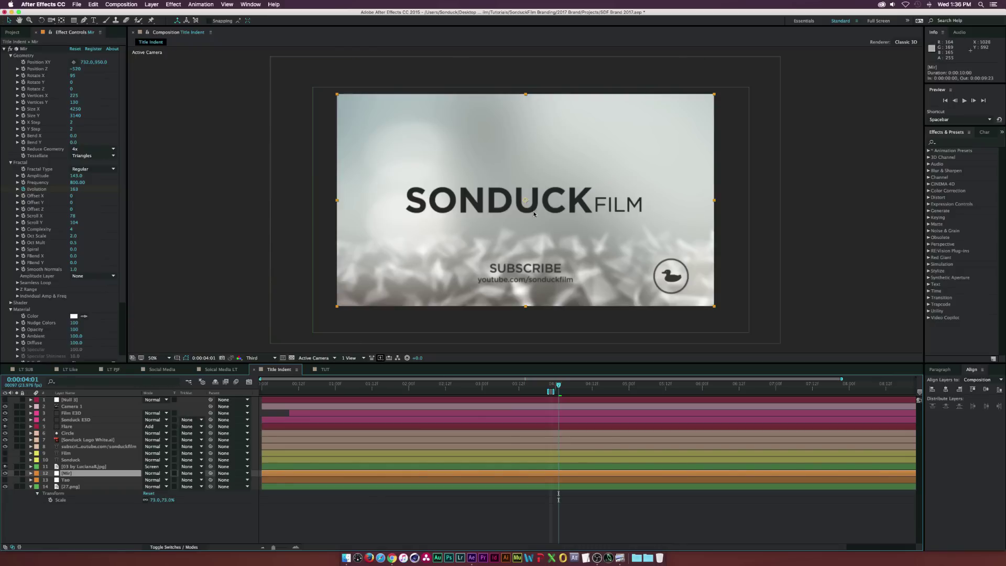
{"action": "left_click", "coordinate": [71, 446]}
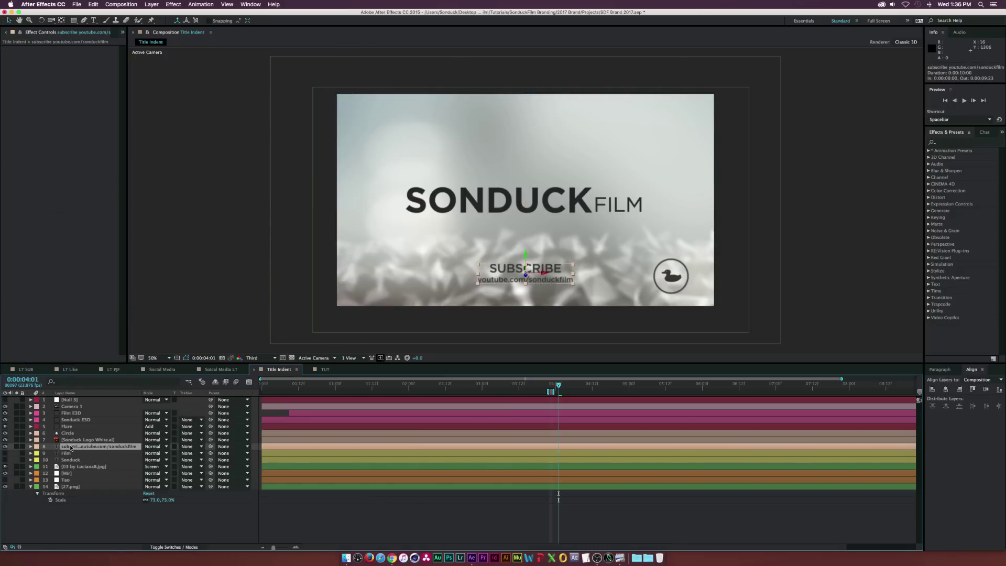
Step: Copy the Sonduck and Film title layers into the TUT composition and make them visible
{"action": "left_click", "coordinate": [67, 460]}
{"action": "left_click", "coordinate": [66, 453], "text": "shift"}
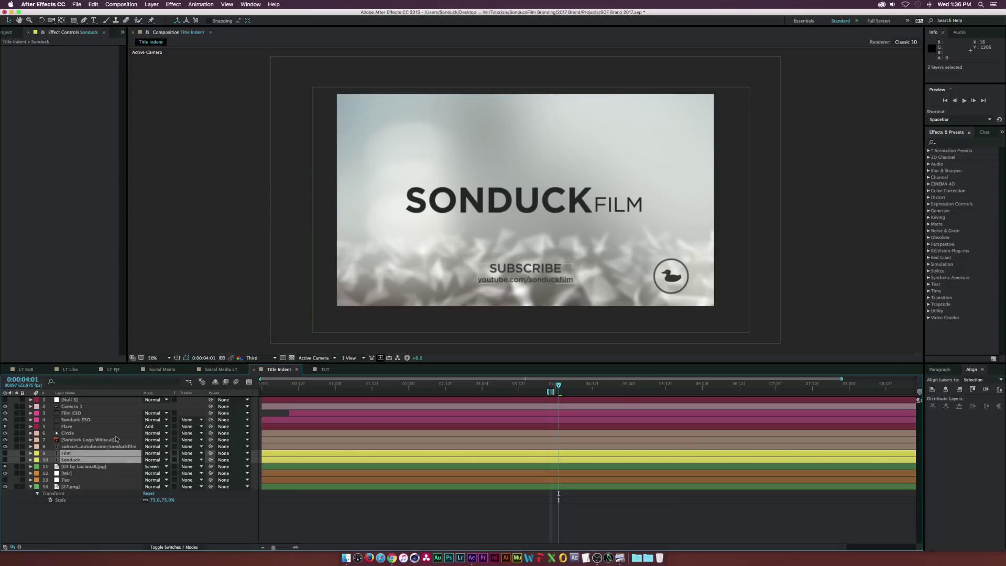
{"action": "key", "text": "super+c"}
{"action": "left_click", "coordinate": [319, 369]}
{"action": "left_click", "coordinate": [121, 465]}
{"action": "key", "text": "super+v"}
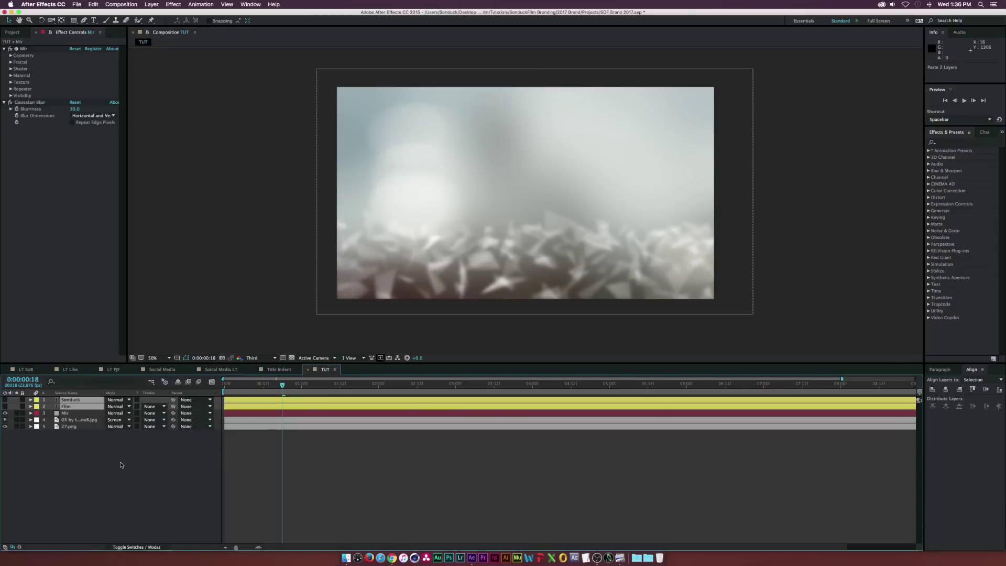
{"action": "left_click_drag", "start_coordinate": [5, 399], "coordinate": [5, 406]}
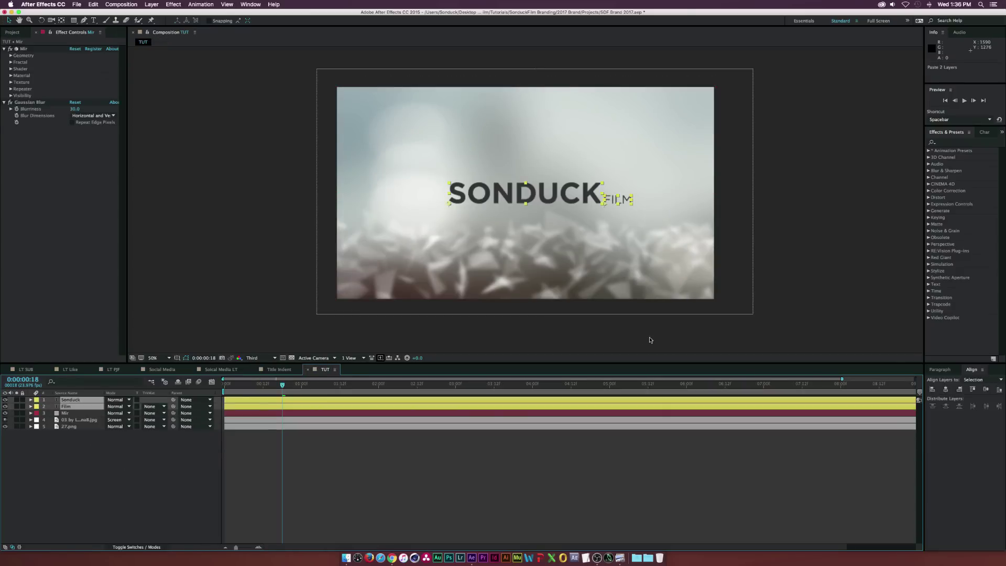
{"action": "left_click", "coordinate": [286, 509]}
Step: Inspect the SONDUCK and FILM text font settings with the Type tool in the Character panel
{"action": "key", "text": "super+t"}
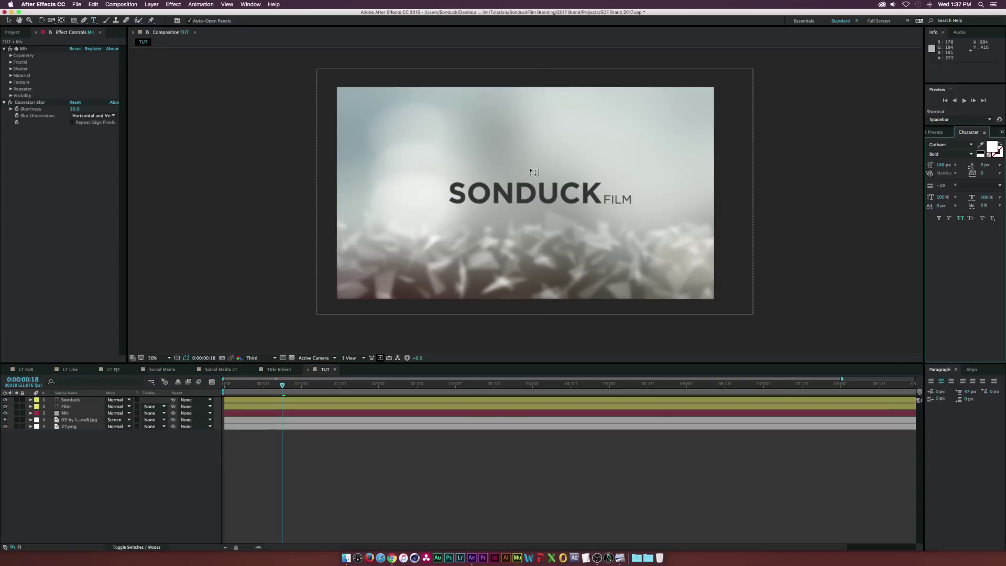
{"action": "left_click", "coordinate": [557, 185]}
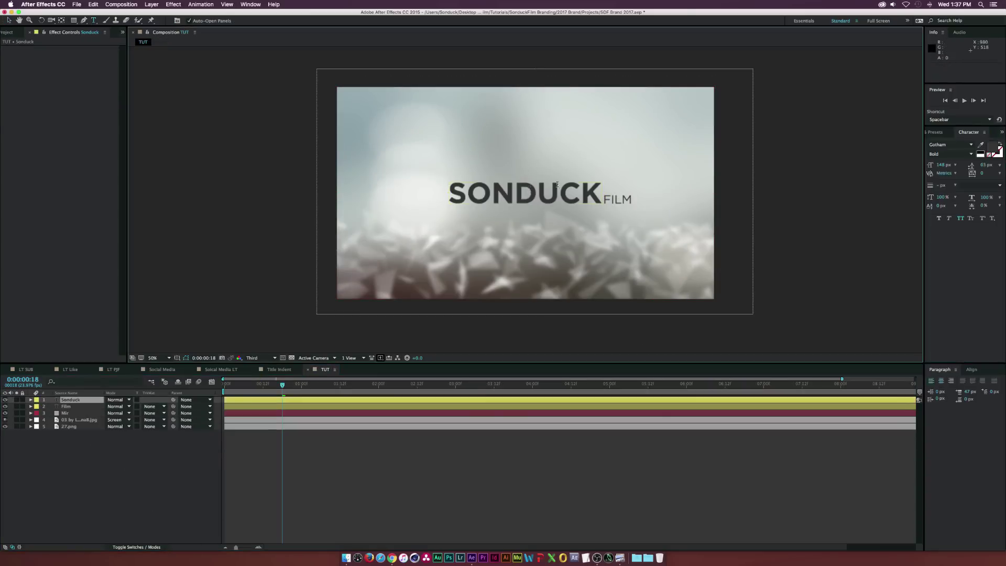
{"action": "left_click", "coordinate": [8, 21]}
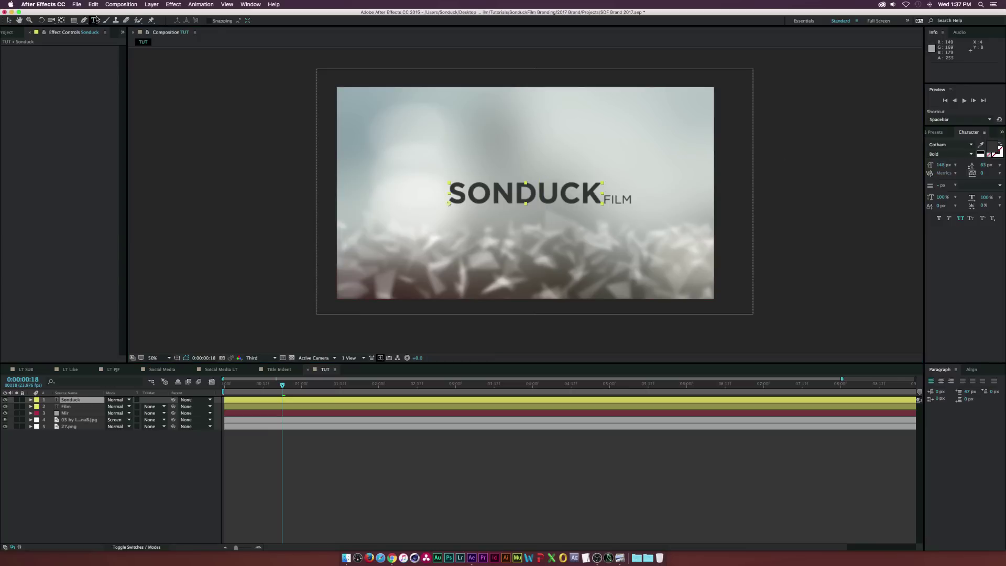
{"action": "key", "text": "super+t"}
{"action": "left_click", "coordinate": [617, 199]}
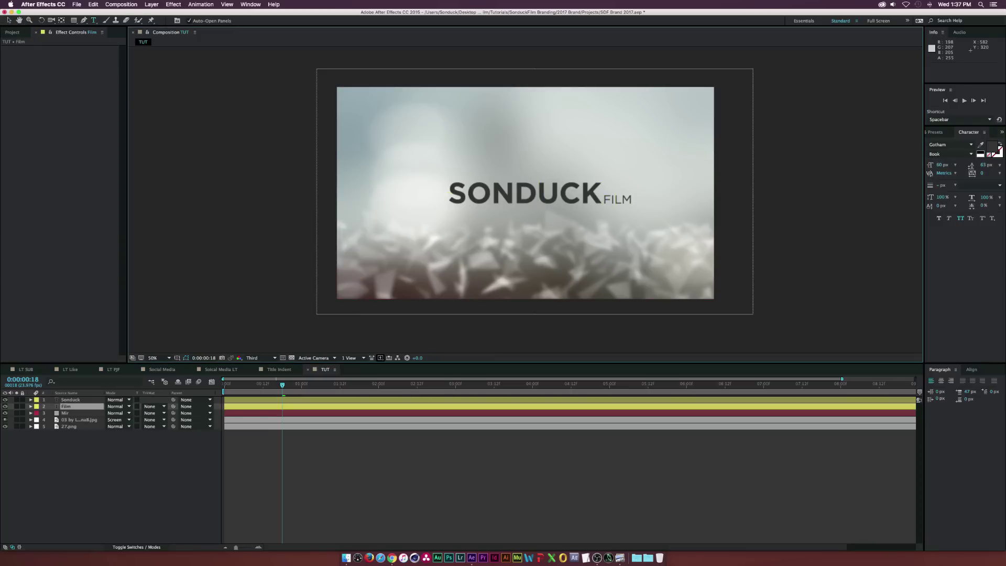
{"action": "left_click", "coordinate": [8, 21]}
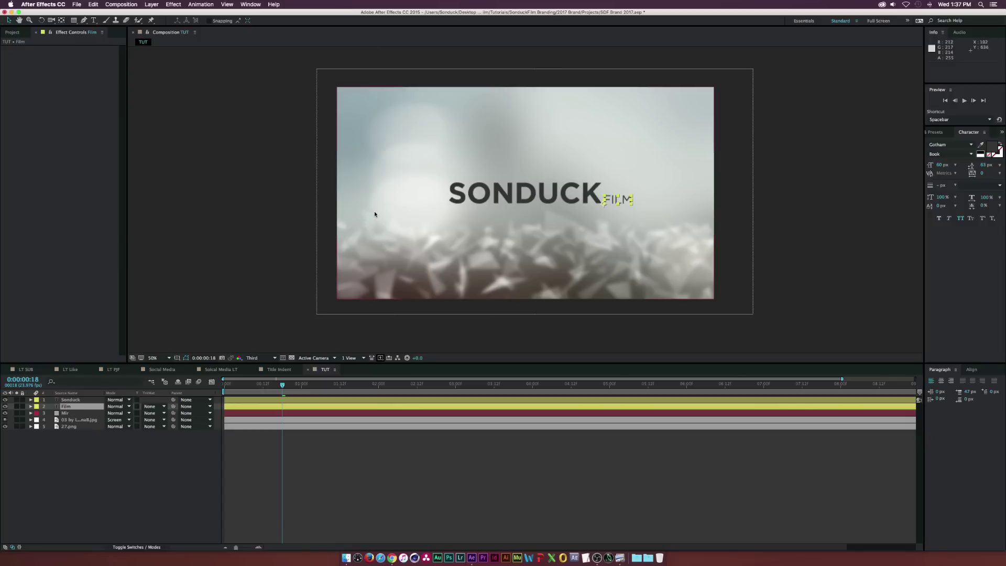
{"action": "left_click", "coordinate": [115, 495]}
Step: Create a solid named Element Sonduck and apply the Video Copilot Element effect to it
{"action": "key", "text": "super+y"}
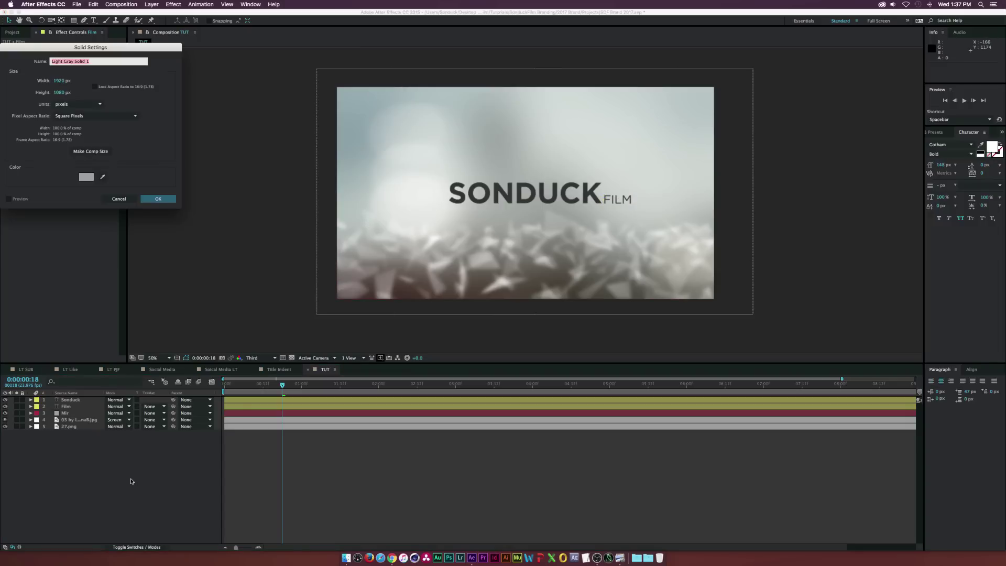
{"action": "type", "text": "Element Sonduck"}
{"action": "key", "text": "Return"}
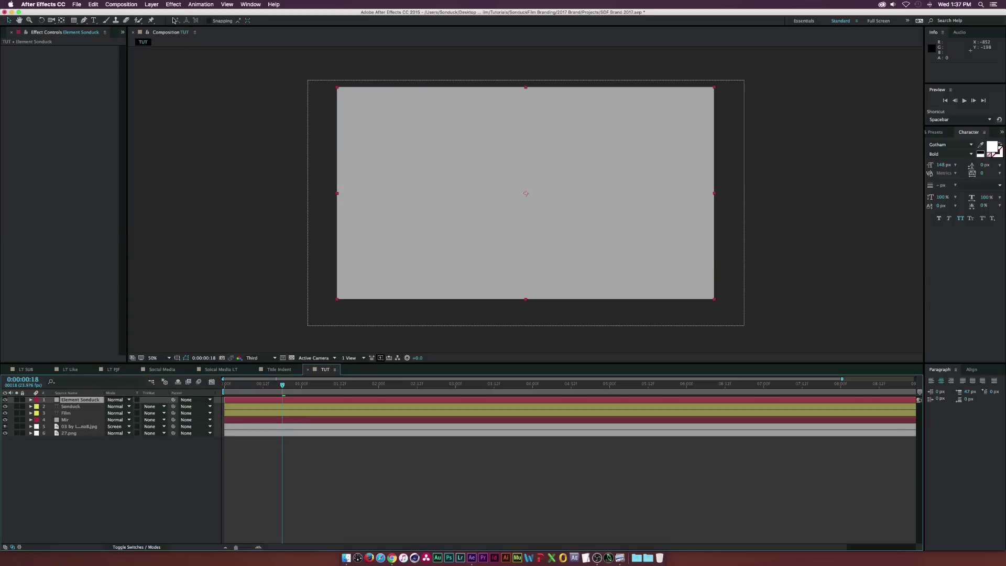
{"action": "left_click", "coordinate": [173, 5]}
{"action": "mouse_move", "coordinate": [194, 220]}
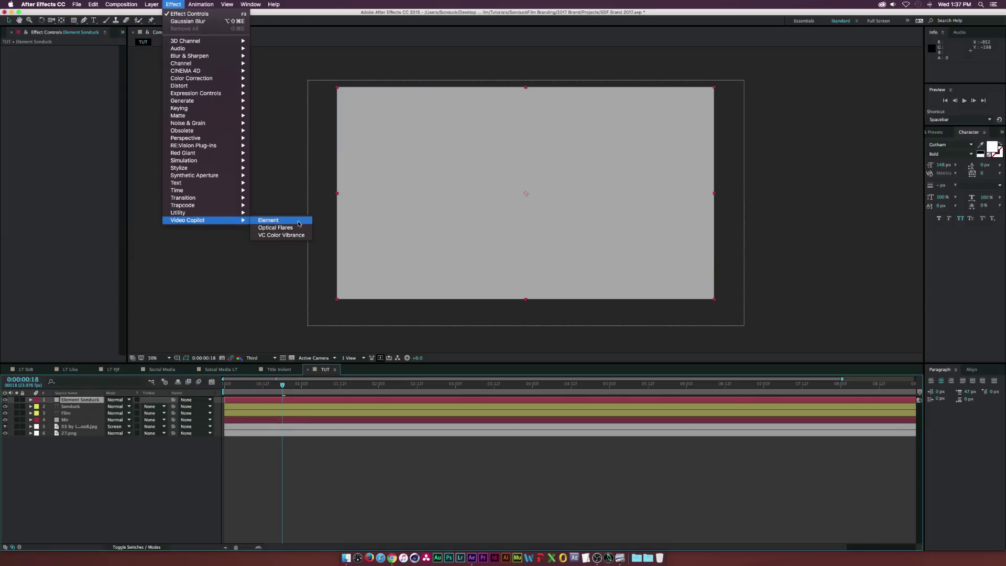
{"action": "left_click", "coordinate": [283, 220]}
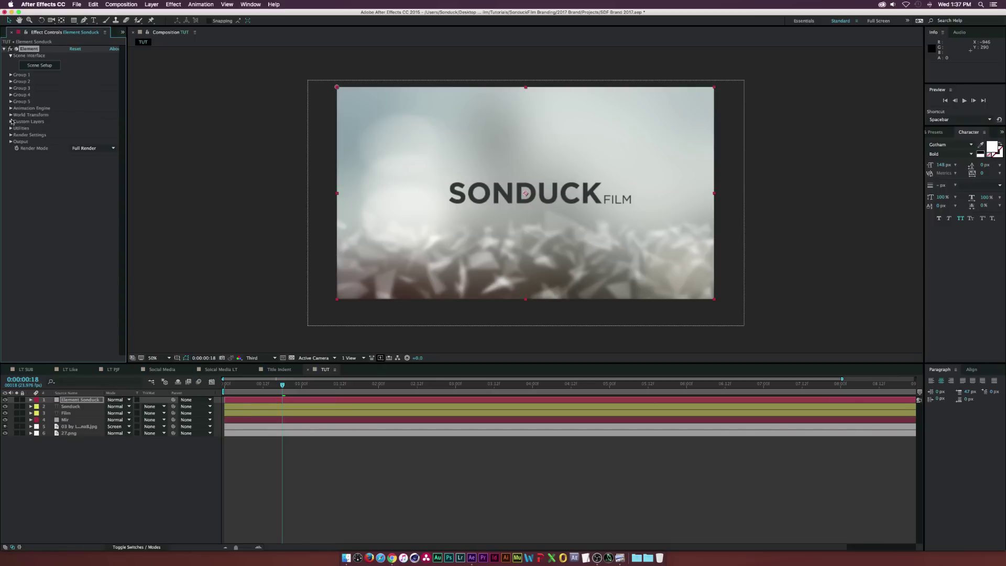
Step: Set Custom Layers Path Layer 1 to Sonduck and hide the original Sonduck and Film layers
{"action": "left_click", "coordinate": [10, 122]}
{"action": "left_click", "coordinate": [17, 128]}
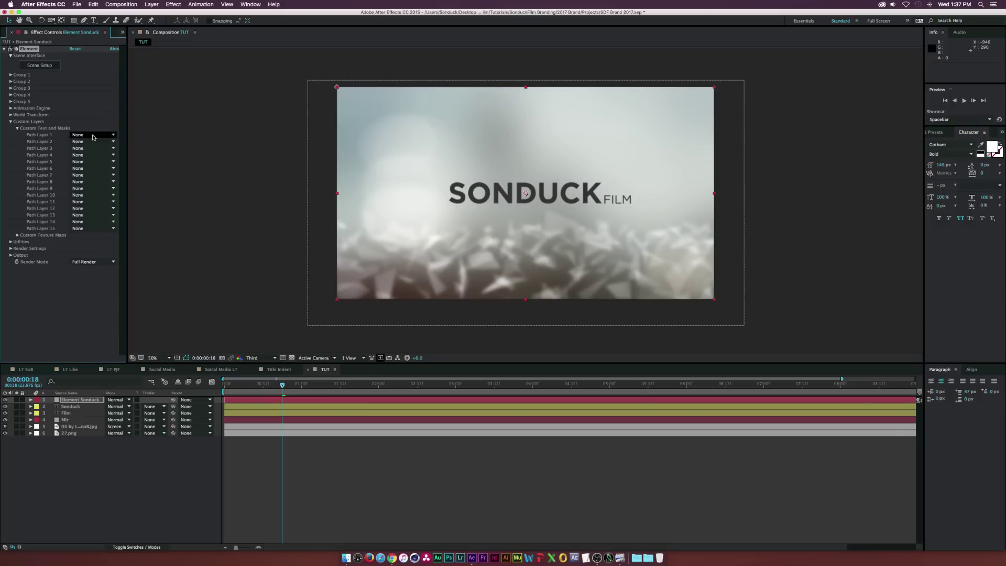
{"action": "left_click", "coordinate": [93, 135]}
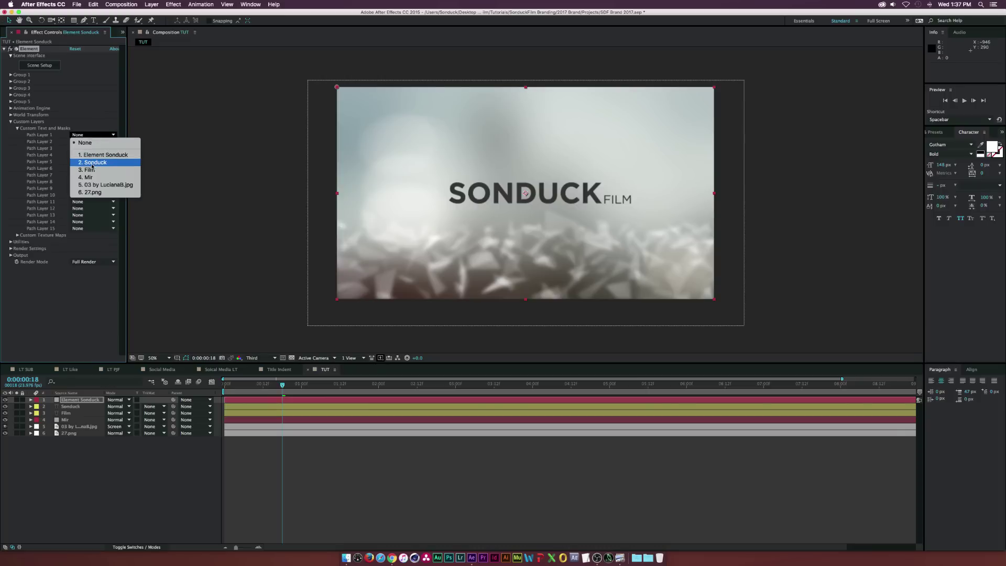
{"action": "left_click", "coordinate": [92, 163]}
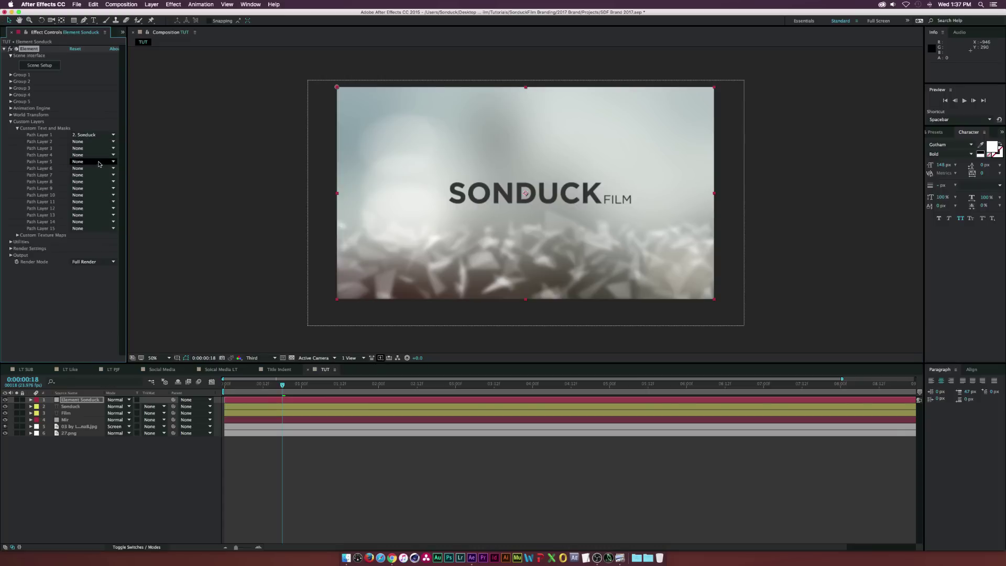
{"action": "left_click_drag", "start_coordinate": [6, 414], "coordinate": [5, 406]}
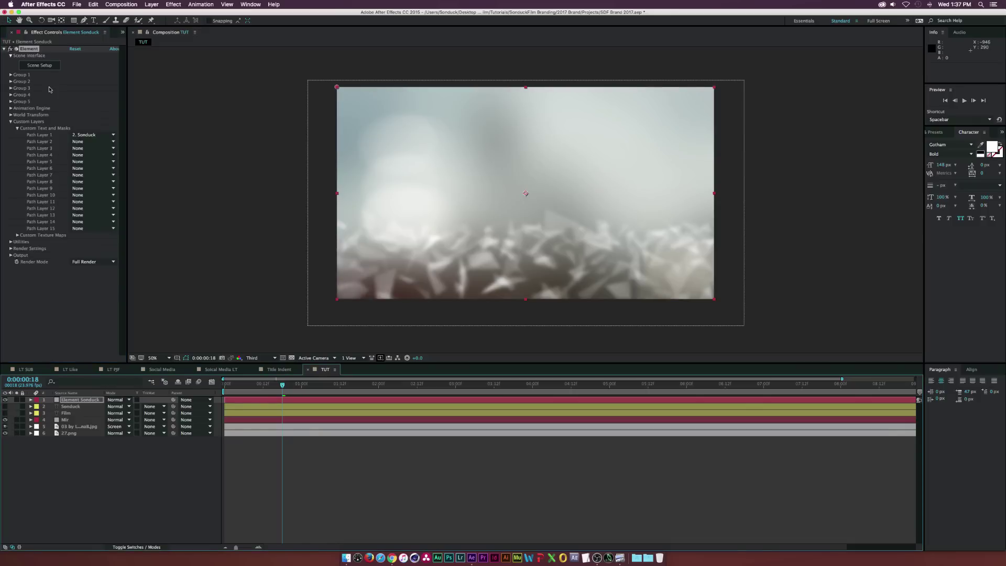
Step: In Element 3D Scene Setup, extrude the SONDUCK text and scale its bevel down
{"action": "left_click", "coordinate": [40, 65]}
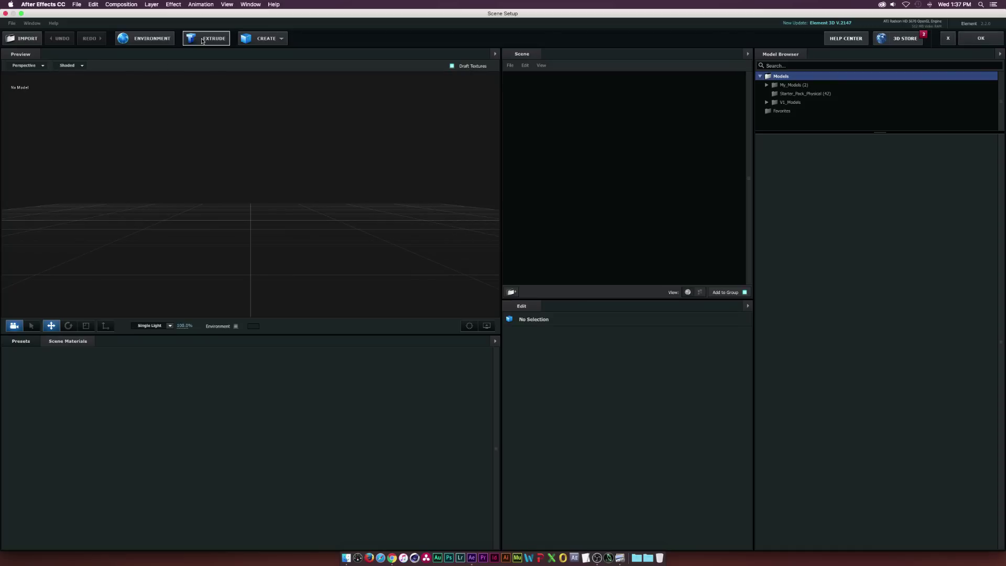
{"action": "left_click", "coordinate": [206, 39]}
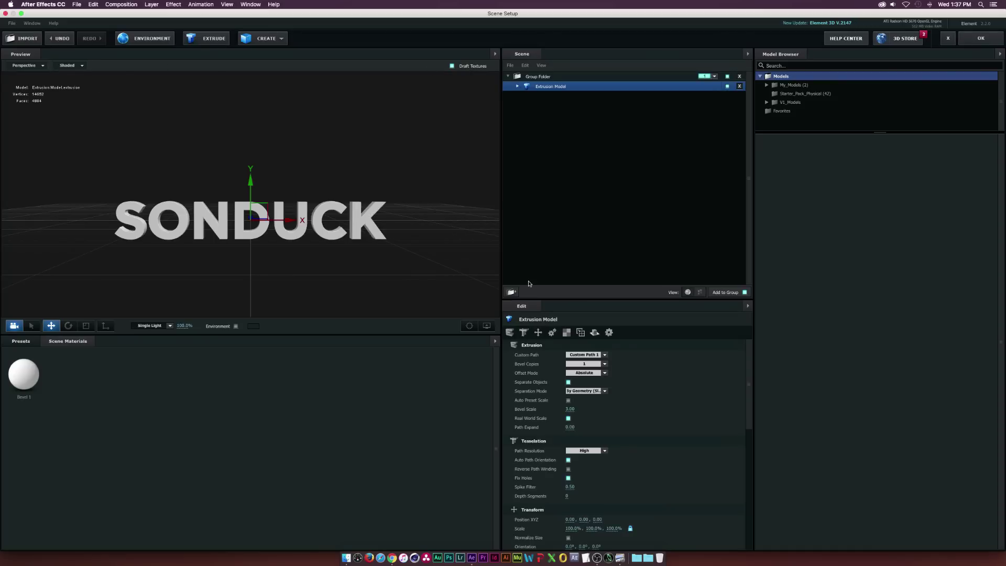
{"action": "left_click", "coordinate": [33, 339]}
{"action": "left_click", "coordinate": [68, 341]}
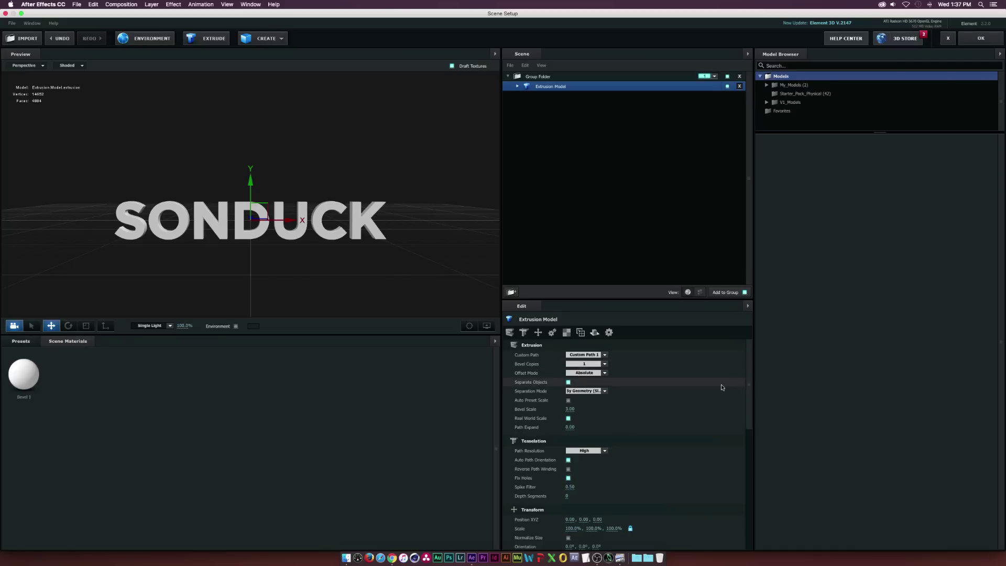
{"action": "left_click_drag", "start_coordinate": [570, 409], "coordinate": [471, 406]}
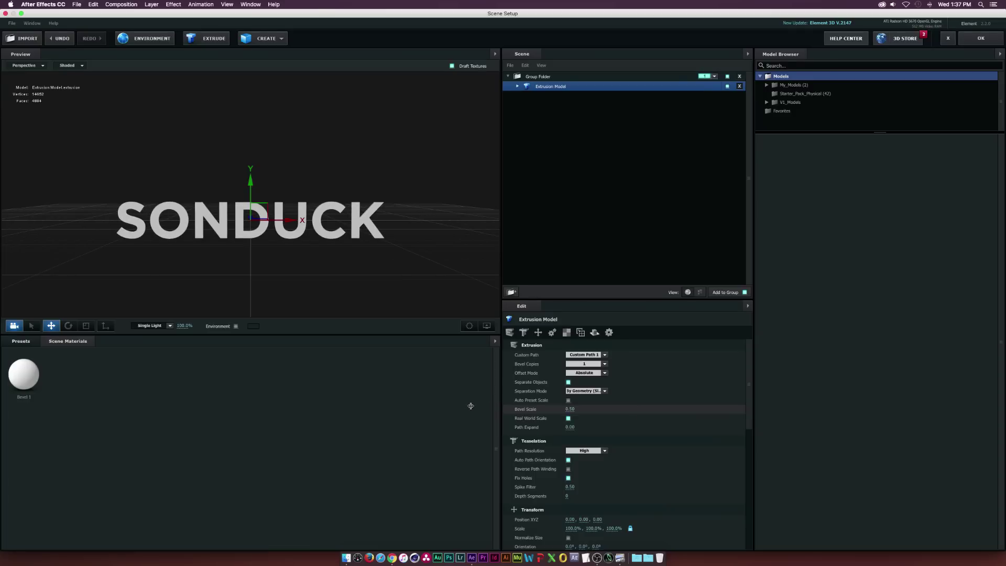
Step: Apply the Black_Gloss physical material preset to the extruded SONDUCK model
{"action": "mouse_move", "coordinate": [375, 191]}
{"action": "left_mouse_down"}
{"action": "mouse_move", "coordinate": [314, 186]}
{"action": "mouse_move", "coordinate": [372, 192]}
{"action": "left_mouse_up"}
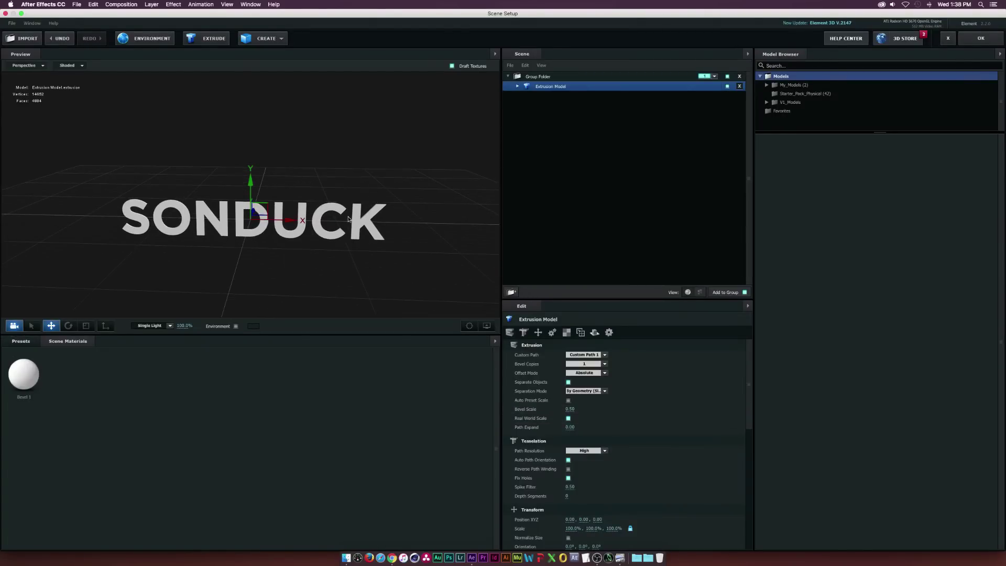
{"action": "left_click_drag", "start_coordinate": [246, 210], "coordinate": [360, 203]}
{"action": "left_click", "coordinate": [21, 341]}
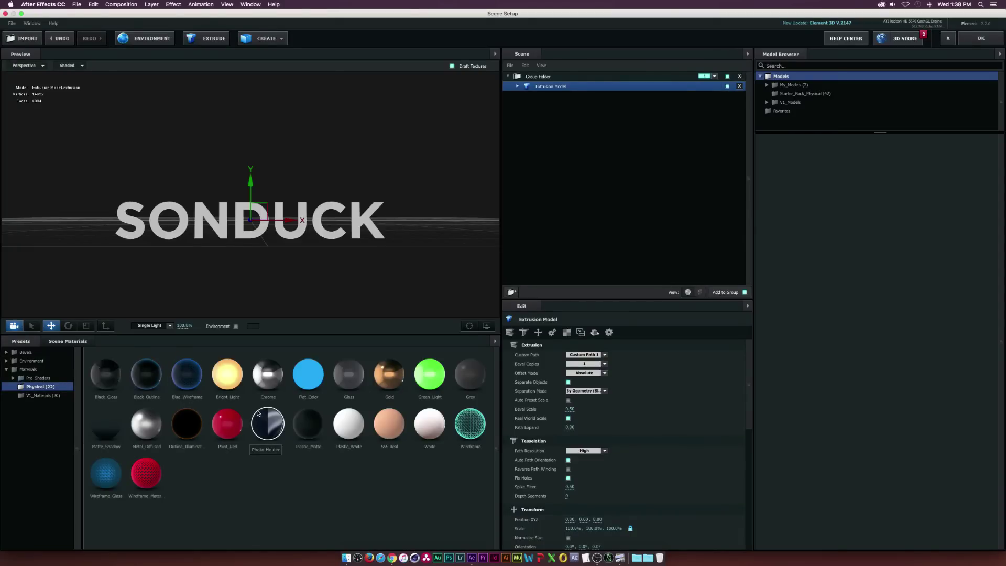
{"action": "left_click_drag", "start_coordinate": [107, 378], "coordinate": [178, 224]}
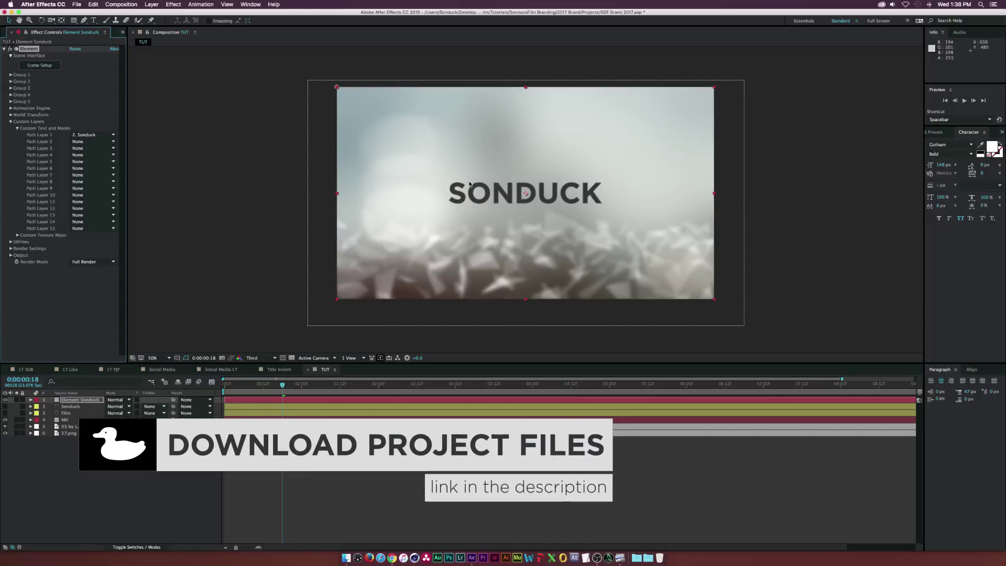
Step: Set Element's World Transform World Scale to 1.15, then expand Group 1
{"action": "left_click", "coordinate": [11, 114]}
{"action": "mouse_move", "coordinate": [71, 149]}
{"action": "left_mouse_down"}
{"action": "mouse_move", "coordinate": [87, 149]}
{"action": "mouse_move", "coordinate": [76, 149]}
{"action": "left_mouse_up"}
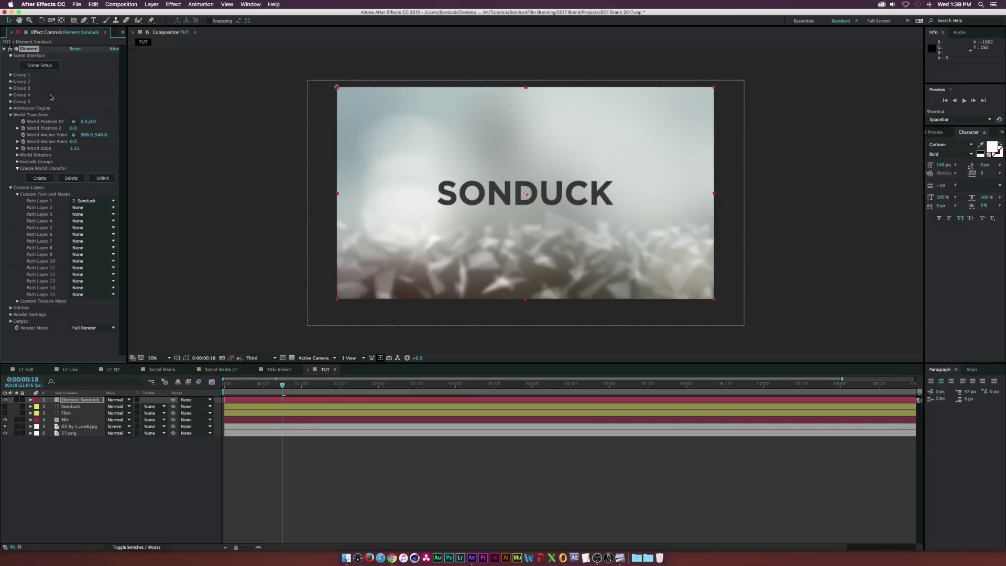
{"action": "left_click", "coordinate": [11, 74]}
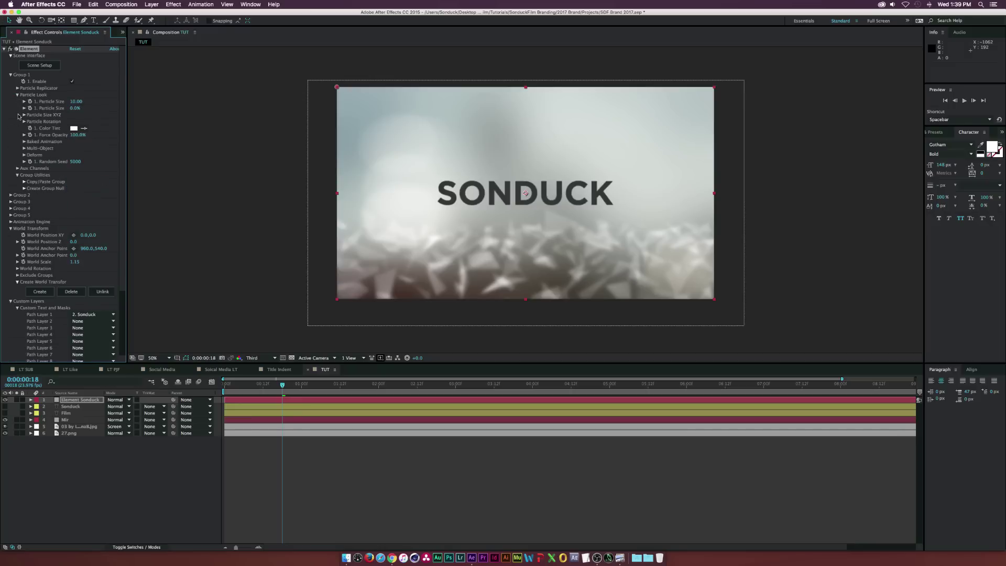
Step: Enable Multi-Object so each SONDUCK letter acts as a separate object
{"action": "left_click", "coordinate": [23, 148]}
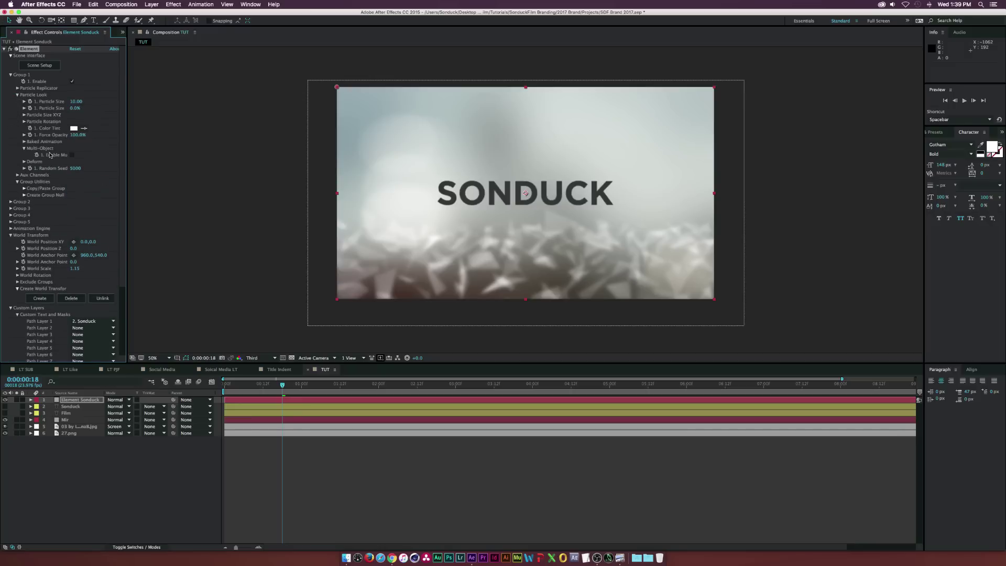
{"action": "left_click", "coordinate": [71, 155]}
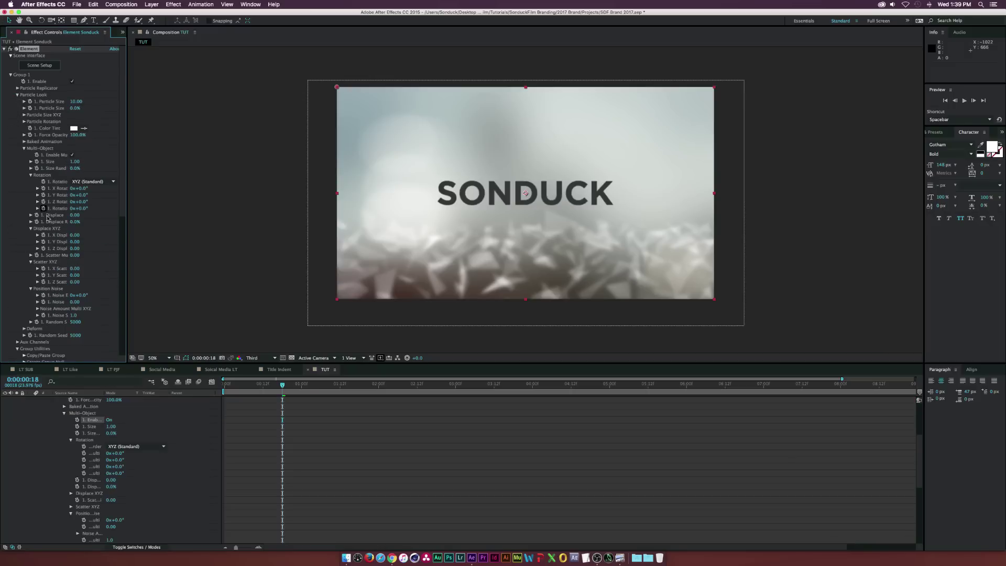
{"action": "left_click", "coordinate": [234, 385]}
Step: Keyframe Rotation and Scatter to settle at 3:00, with Scatter X/Y/Z 8.77, 14.81, 30.42 at 1:00
{"action": "left_click_drag", "start_coordinate": [234, 385], "coordinate": [301, 388]}
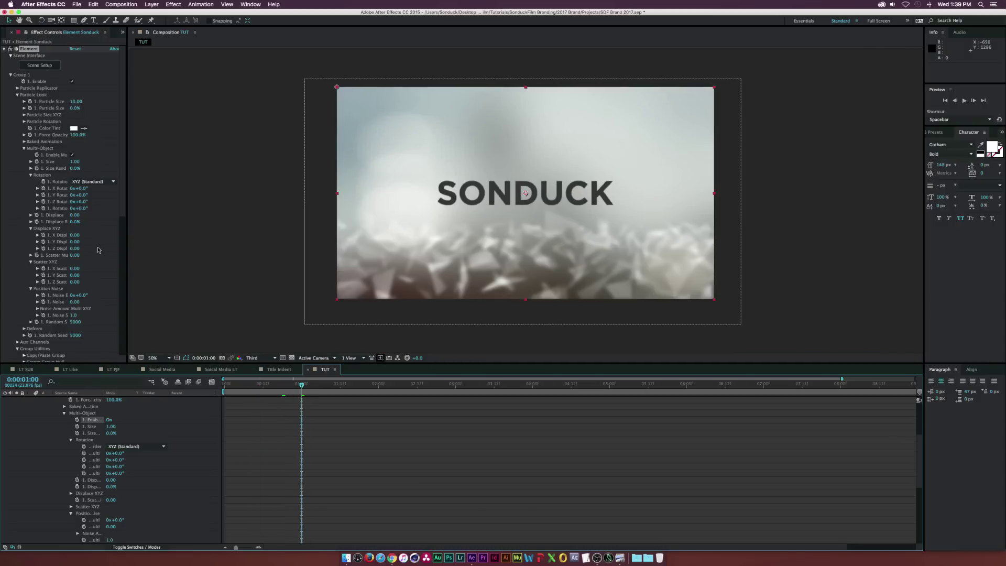
{"action": "left_click", "coordinate": [43, 209]}
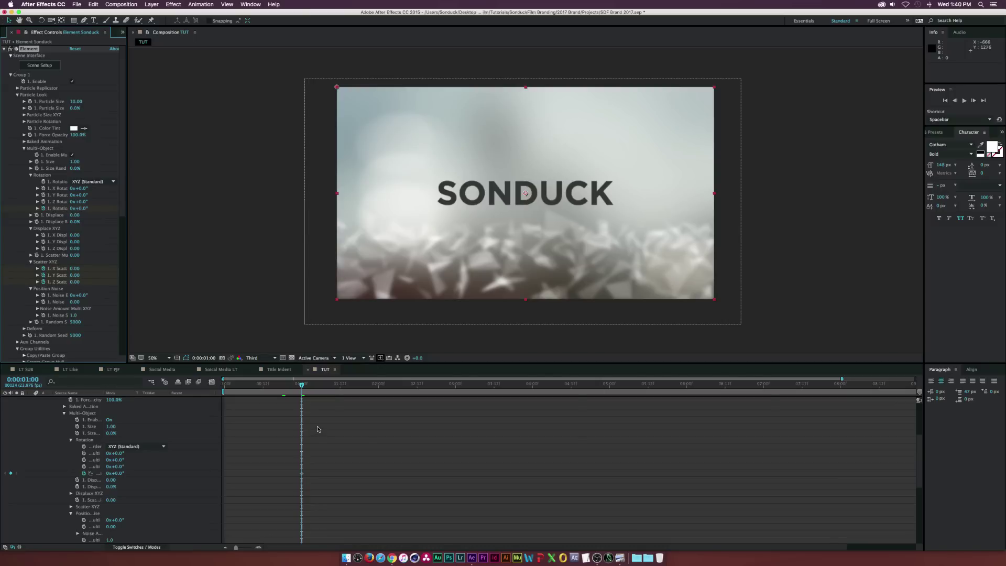
{"action": "key", "text": "u"}
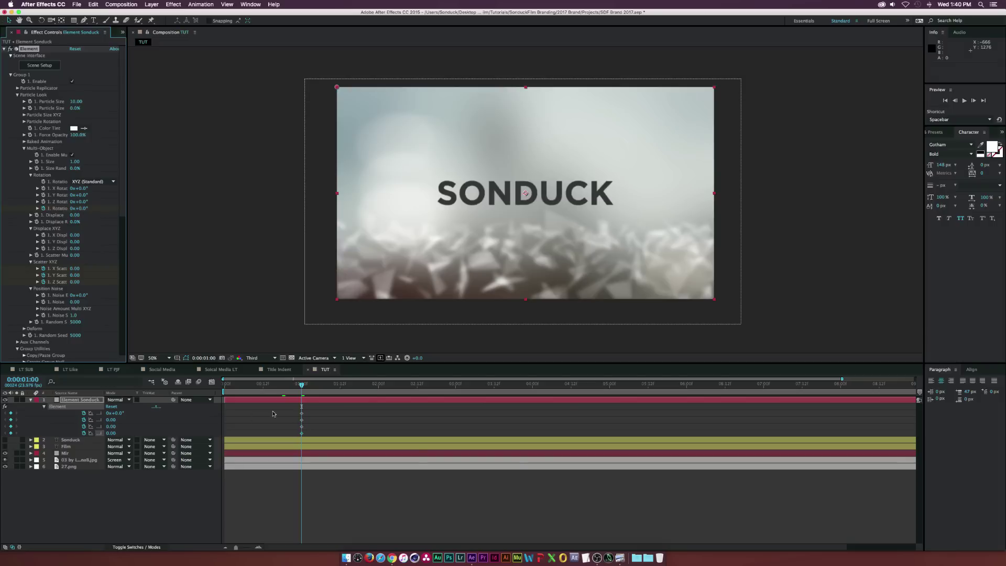
{"action": "left_click_drag", "start_coordinate": [285, 412], "coordinate": [454, 416]}
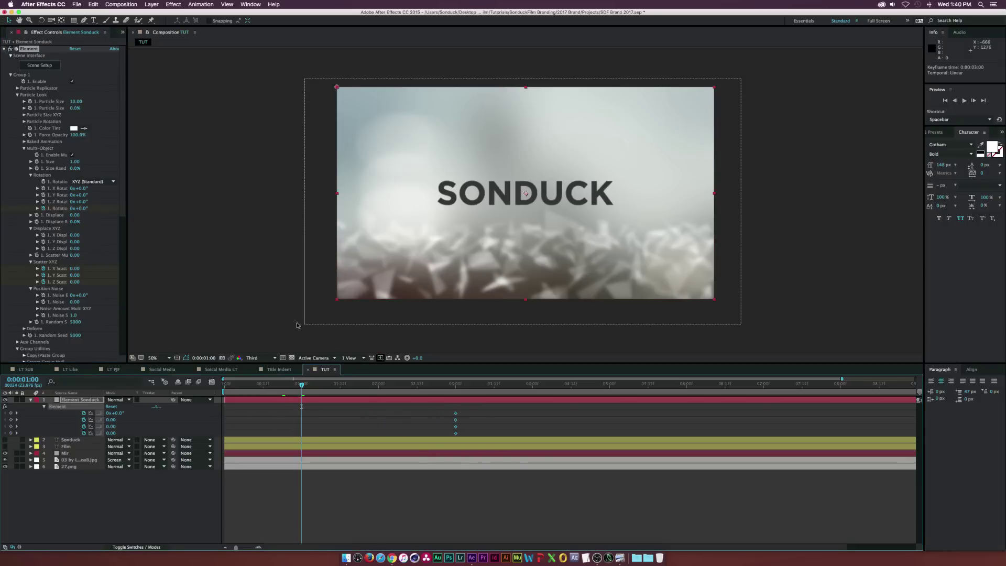
{"action": "left_click", "coordinate": [57, 268]}
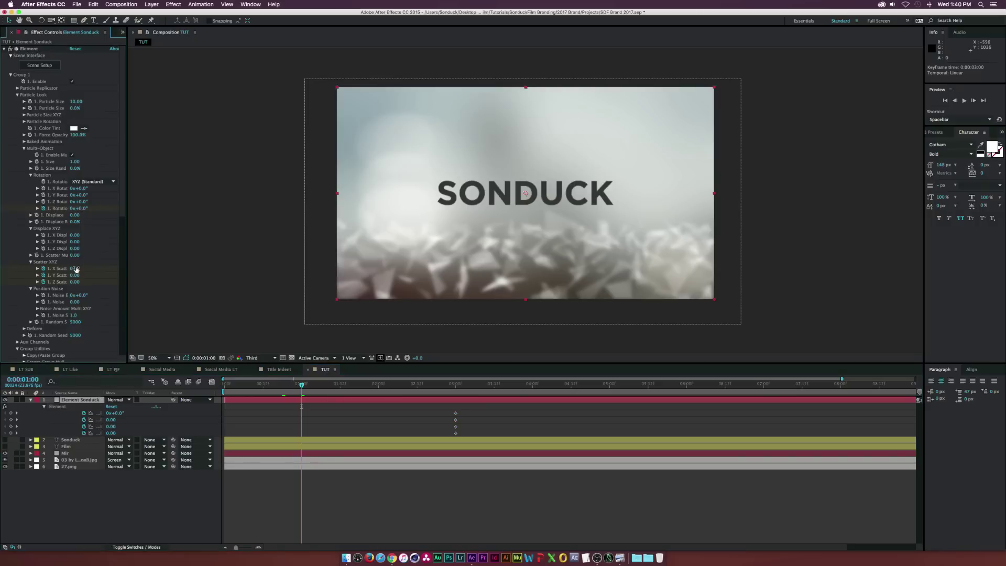
{"action": "left_click_drag", "start_coordinate": [93, 268], "coordinate": [222, 433]}
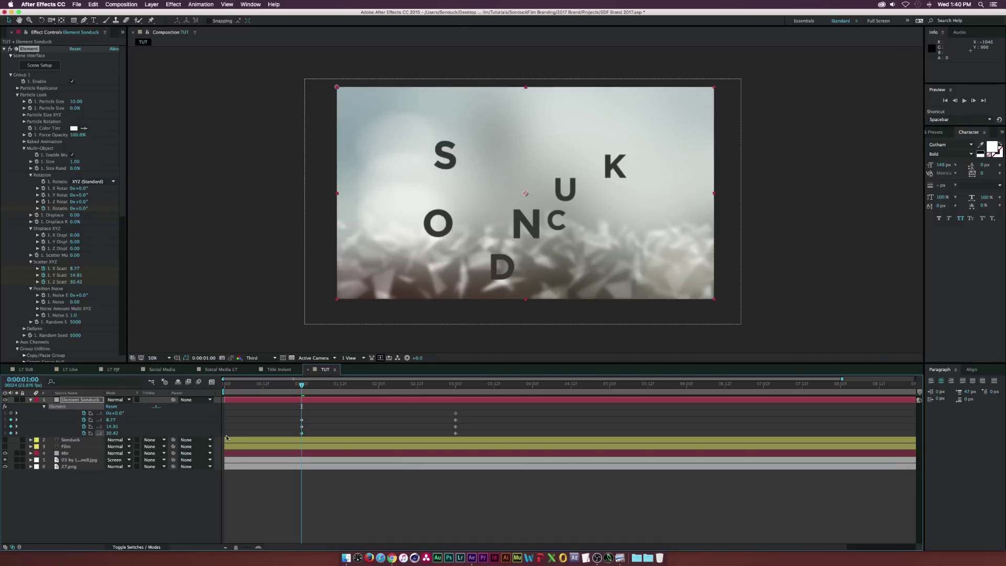
Step: Set the letters' Rotation to 0x+260° at the one-second mark in TUT
{"action": "left_click", "coordinate": [281, 369]}
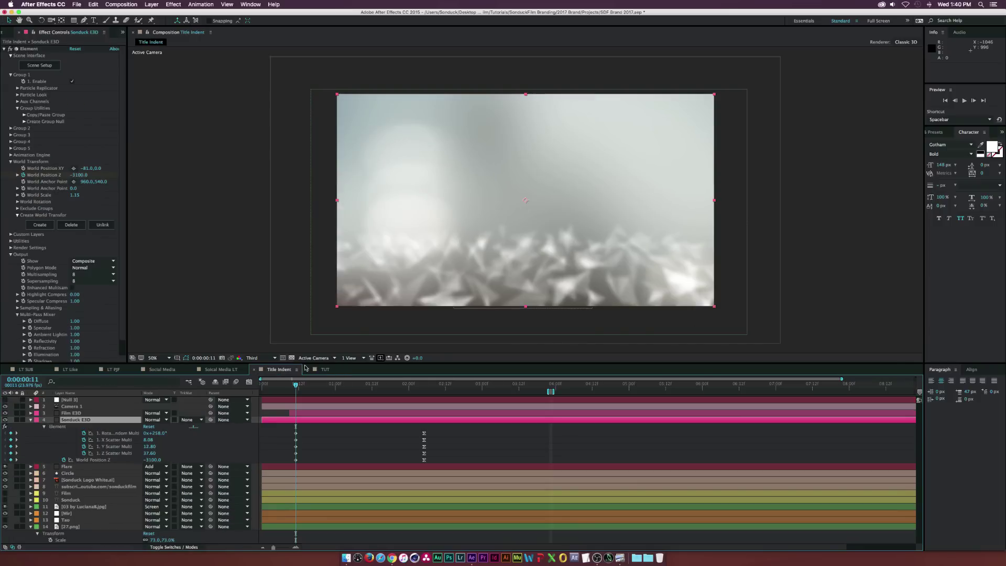
{"action": "left_click", "coordinate": [321, 369]}
{"action": "left_click_drag", "start_coordinate": [117, 413], "coordinate": [115, 413]}
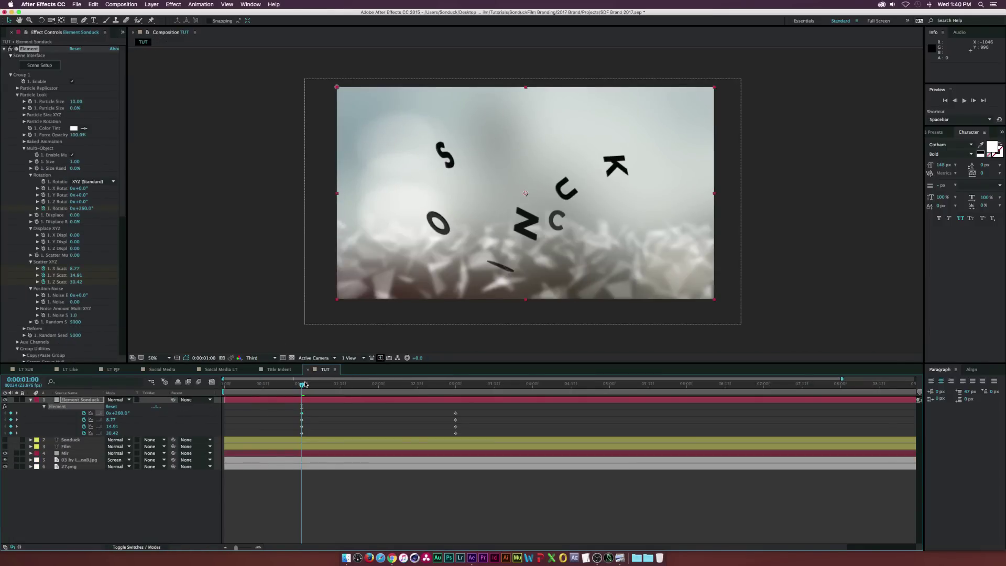
Step: Turn on the Transparency Grid and preview the letters reassembling at 1:18 and 2:05
{"action": "left_click_drag", "start_coordinate": [305, 384], "coordinate": [320, 384]}
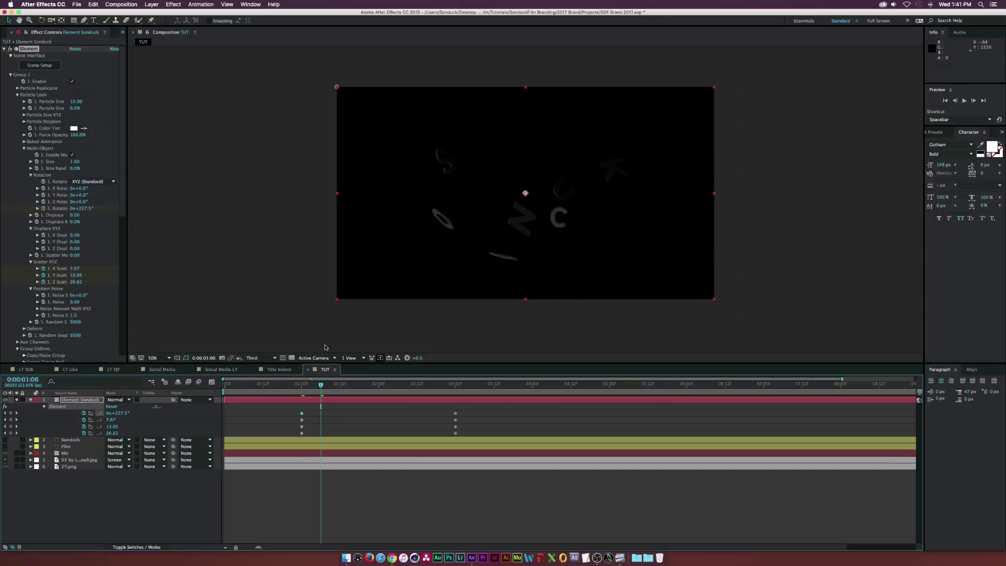
{"action": "left_click", "coordinate": [291, 358]}
{"action": "left_click", "coordinate": [305, 384]}
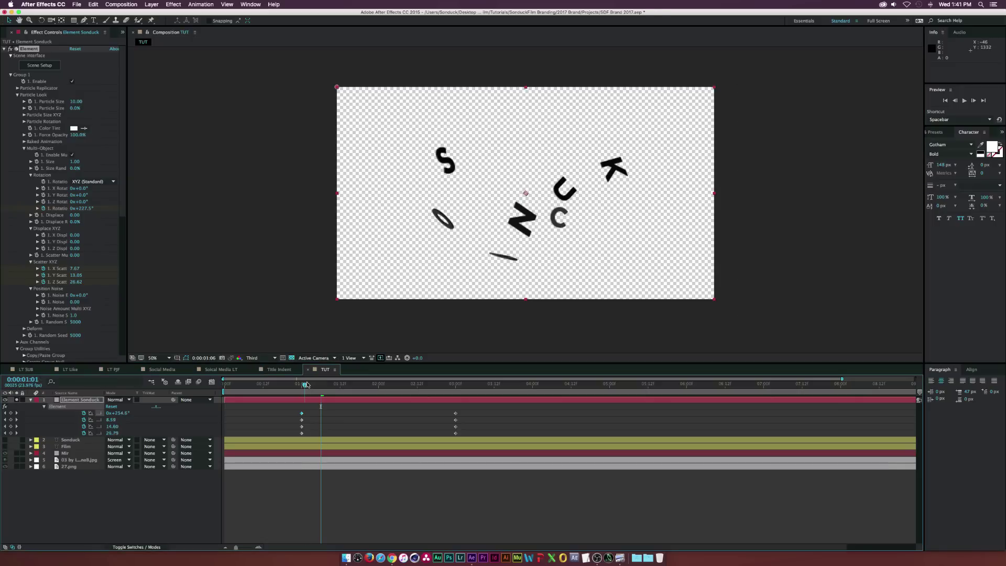
{"action": "left_click_drag", "start_coordinate": [307, 385], "coordinate": [425, 390]}
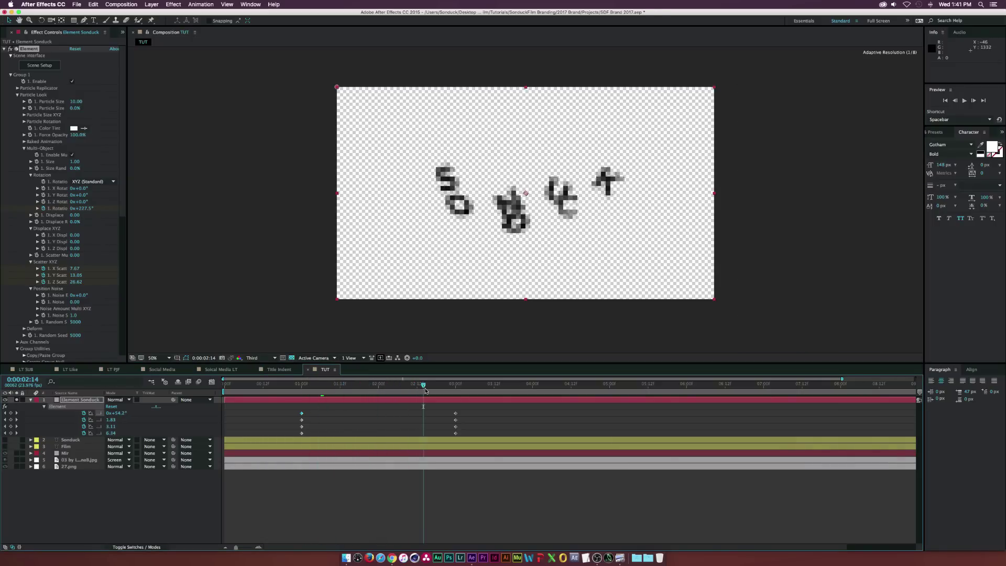
{"action": "left_click", "coordinate": [359, 393]}
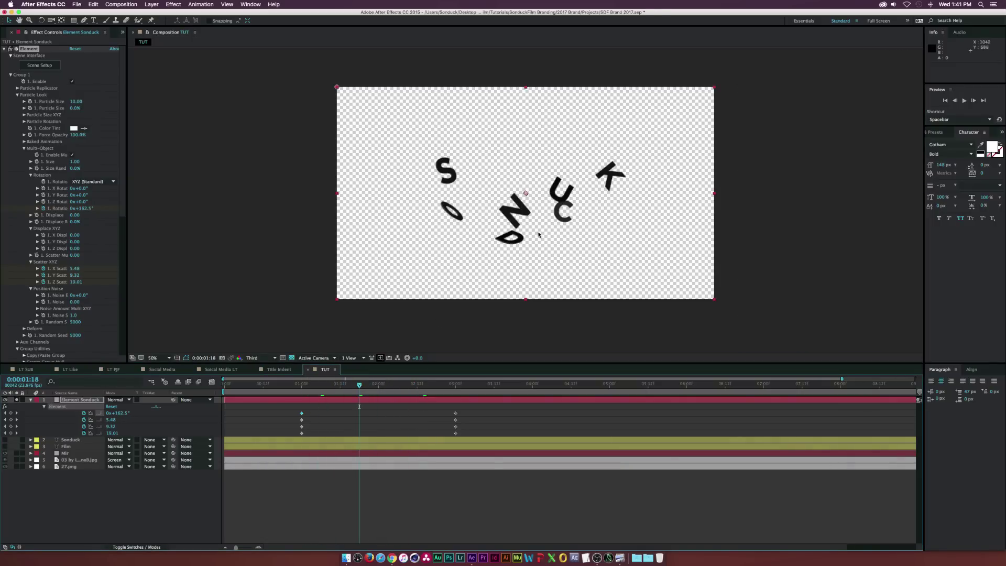
{"action": "left_click", "coordinate": [301, 393]}
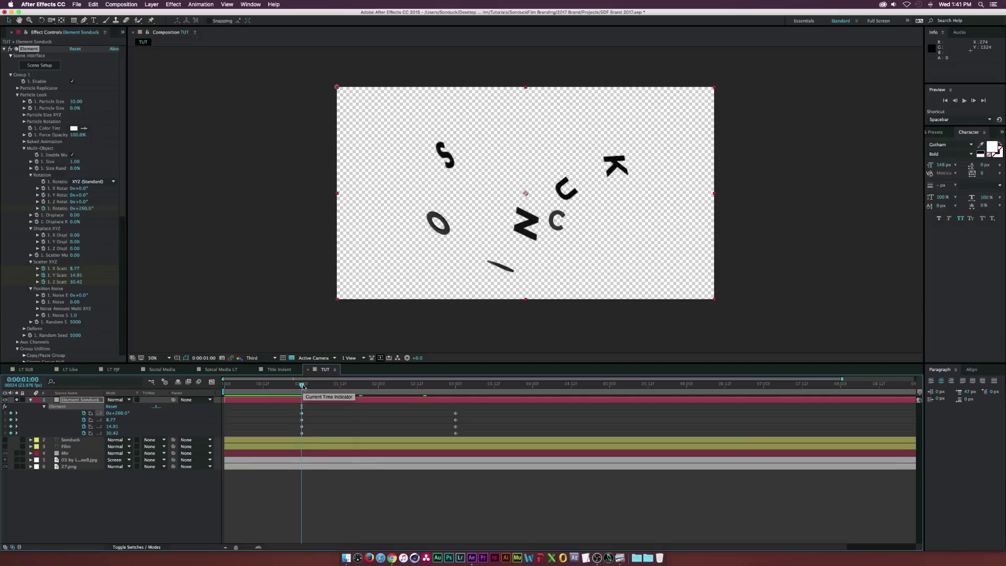
{"action": "left_click", "coordinate": [395, 386]}
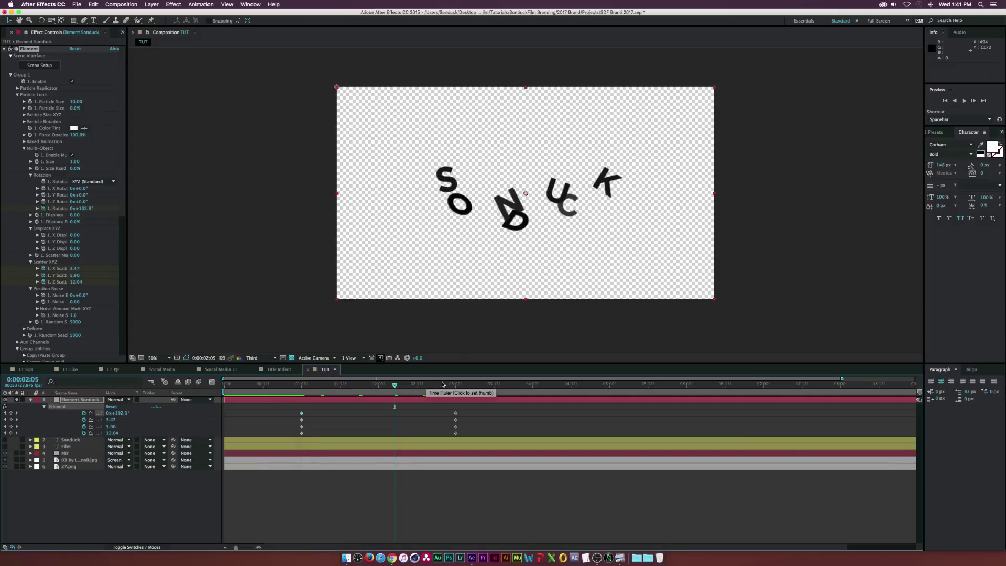
{"action": "left_click", "coordinate": [301, 387]}
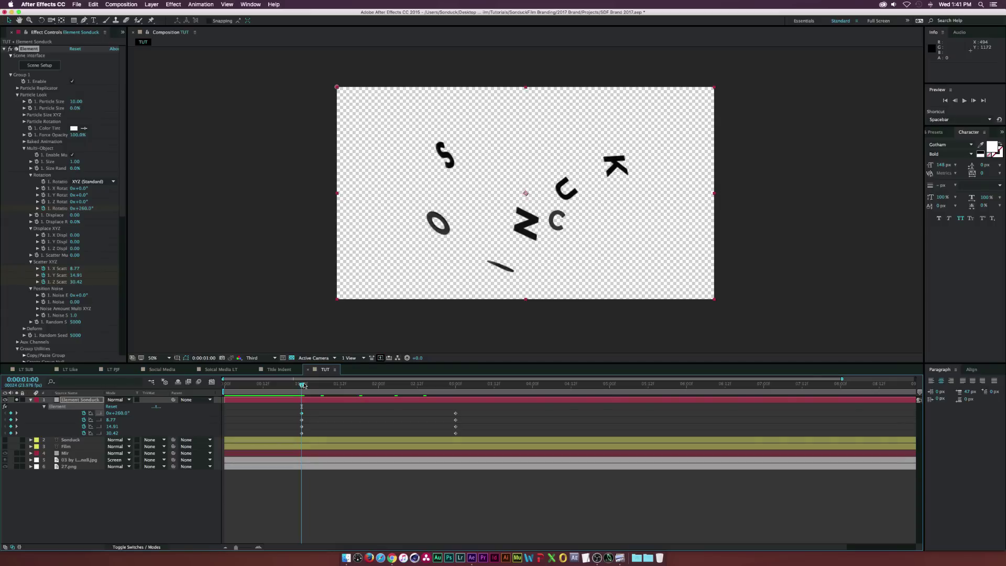
Step: Keyframe World Position Z to end at 3:00 from a far-back start, then preview the fly-in
{"action": "scroll", "coordinate": [34, 277], "scroll_direction": "down", "scroll_amount": 10}
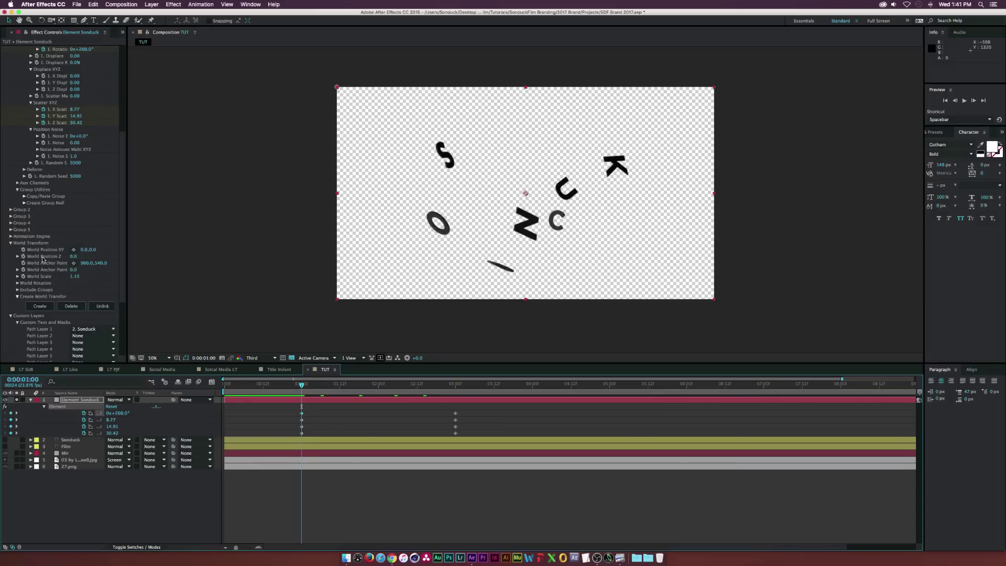
{"action": "left_click", "coordinate": [30, 257]}
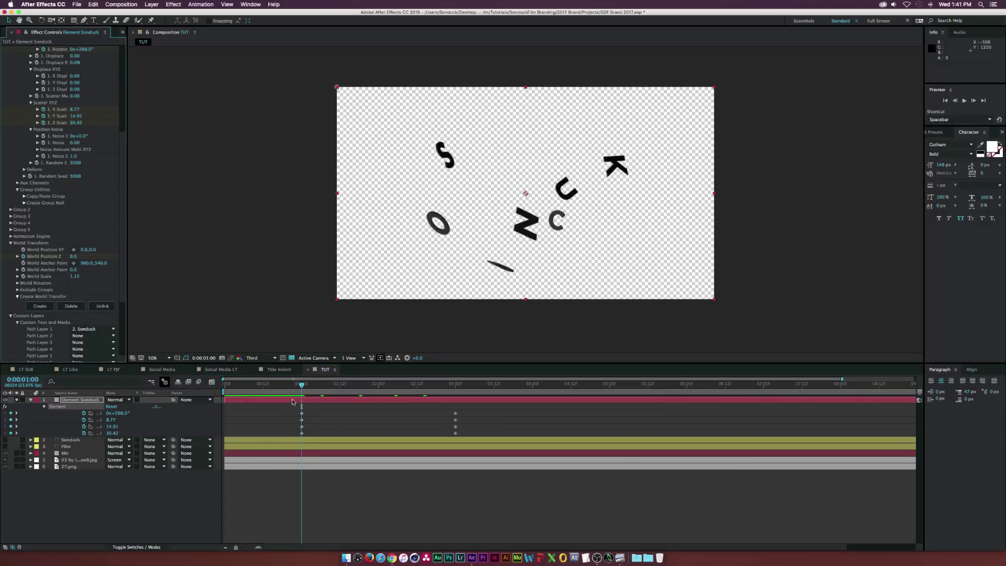
{"action": "key", "text": "u"}
{"action": "left_click_drag", "start_coordinate": [301, 443], "coordinate": [455, 443]}
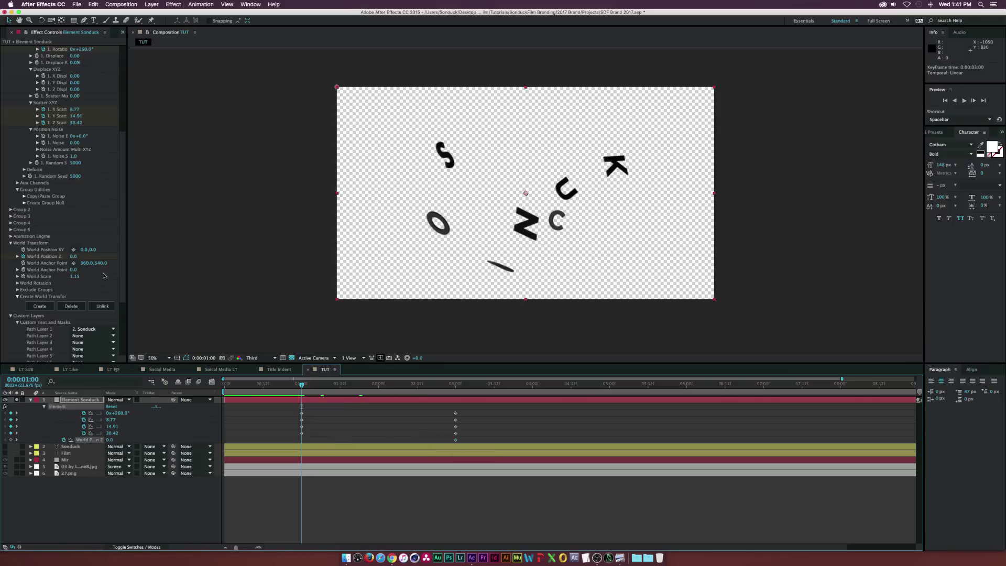
{"action": "mouse_move", "coordinate": [75, 260]}
{"action": "left_mouse_down"}
{"action": "mouse_move", "coordinate": [51, 266]}
{"action": "mouse_move", "coordinate": [68, 257]}
{"action": "left_mouse_up"}
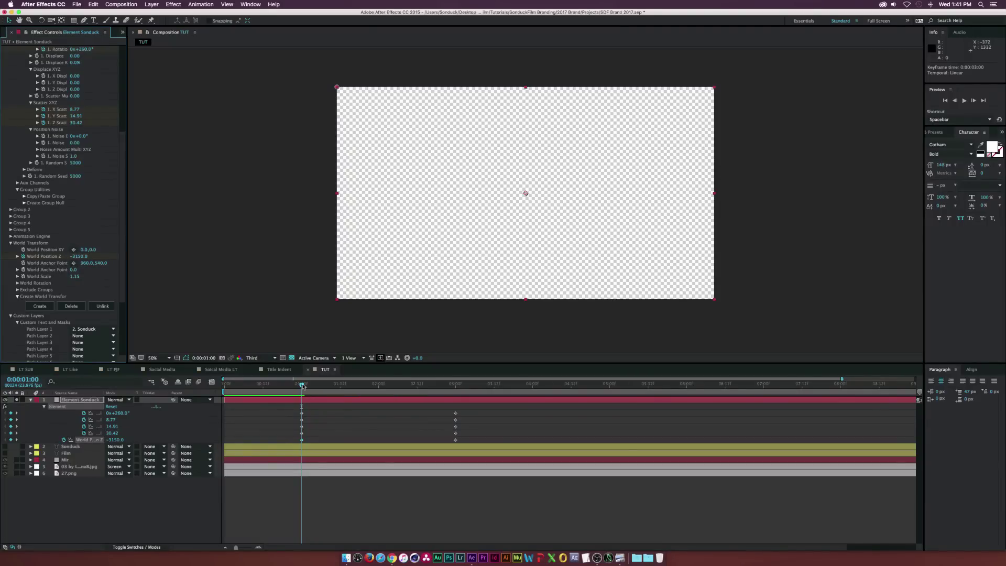
{"action": "left_click_drag", "start_coordinate": [303, 386], "coordinate": [463, 445]}
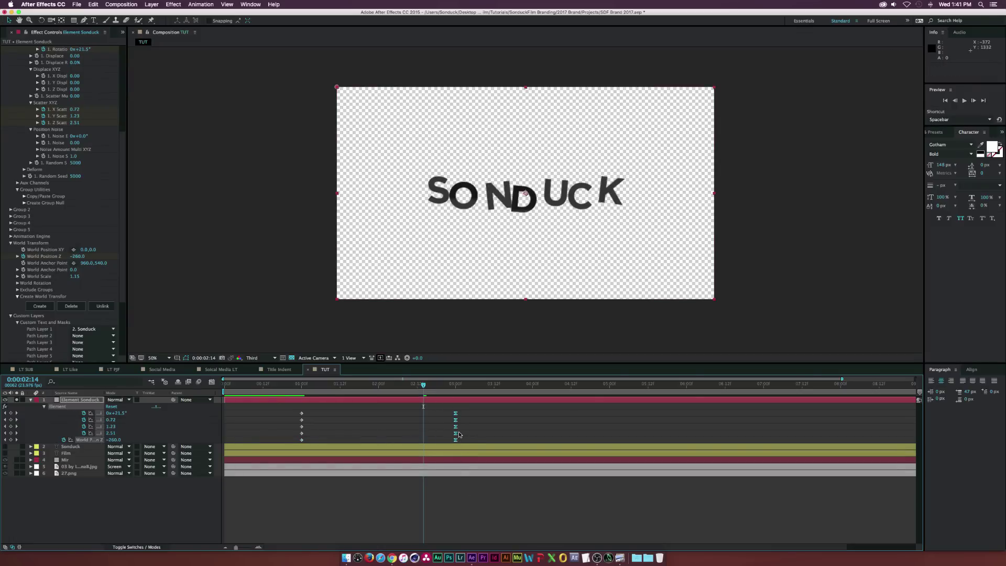
{"action": "left_click_drag", "start_coordinate": [301, 386], "coordinate": [457, 392]}
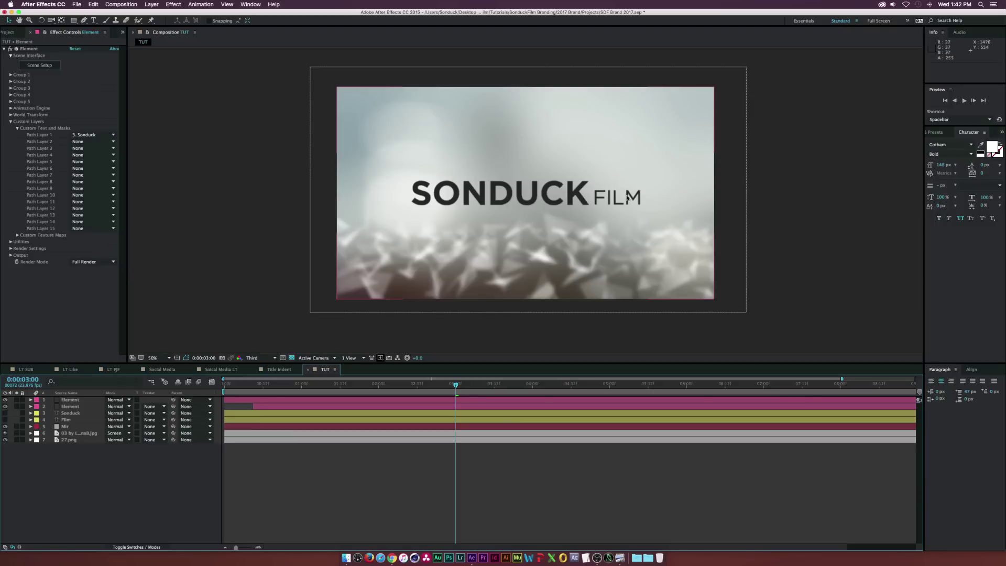
Step: Add a new camera layer to the TUT composition with default settings
{"action": "left_click", "coordinate": [278, 369]}
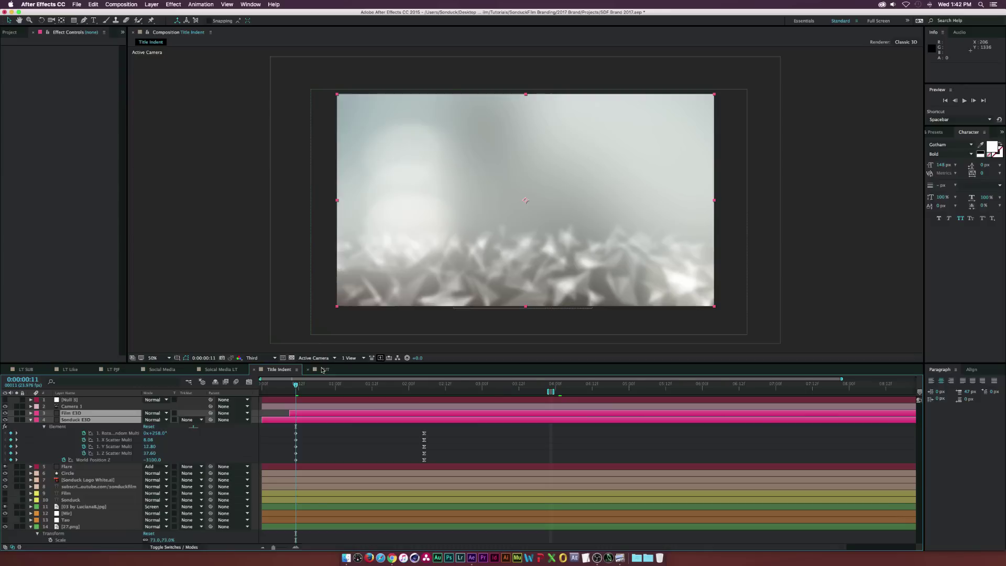
{"action": "left_click", "coordinate": [323, 369]}
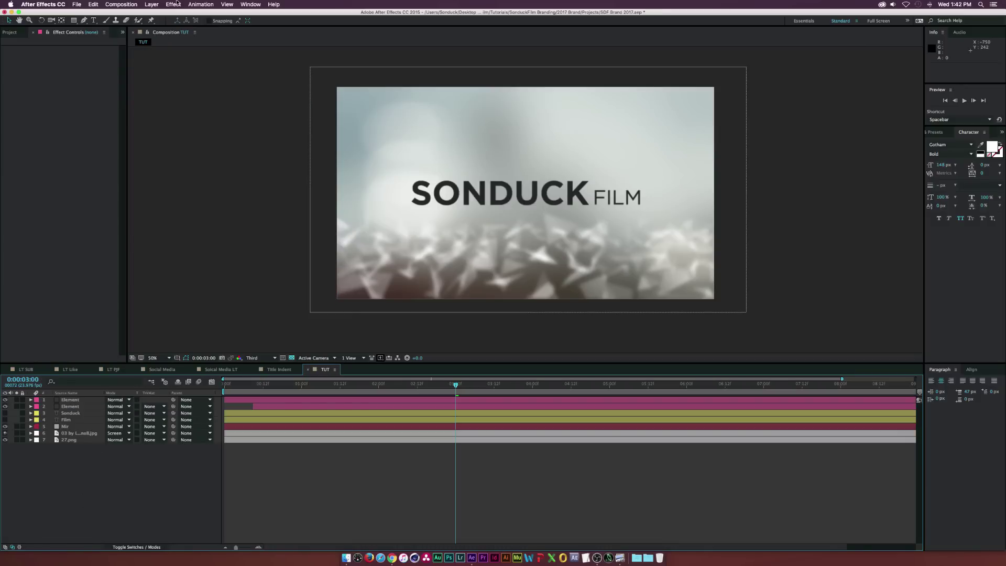
{"action": "left_click", "coordinate": [151, 5]}
{"action": "mouse_move", "coordinate": [157, 13]}
{"action": "left_click", "coordinate": [267, 38]}
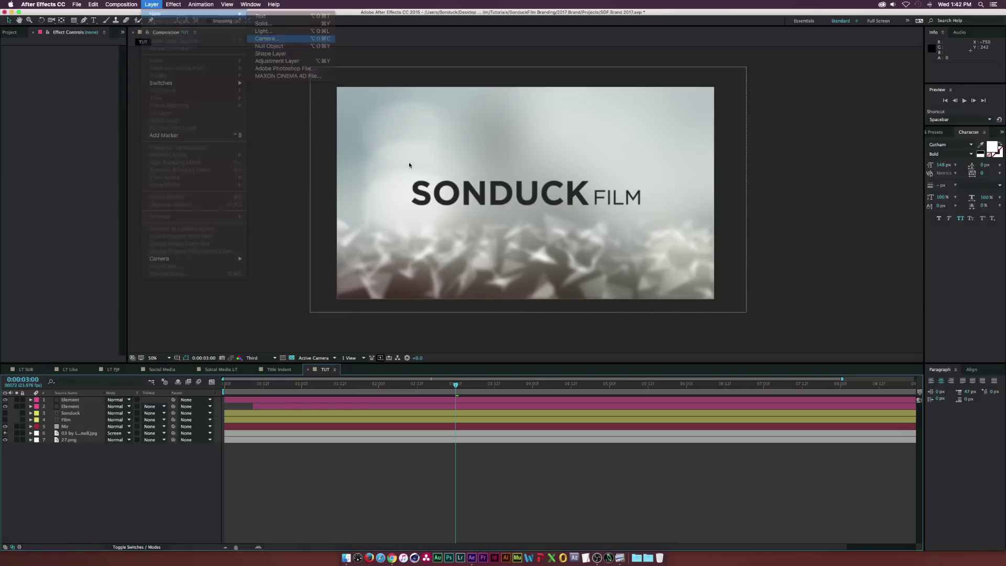
{"action": "left_click", "coordinate": [263, 231]}
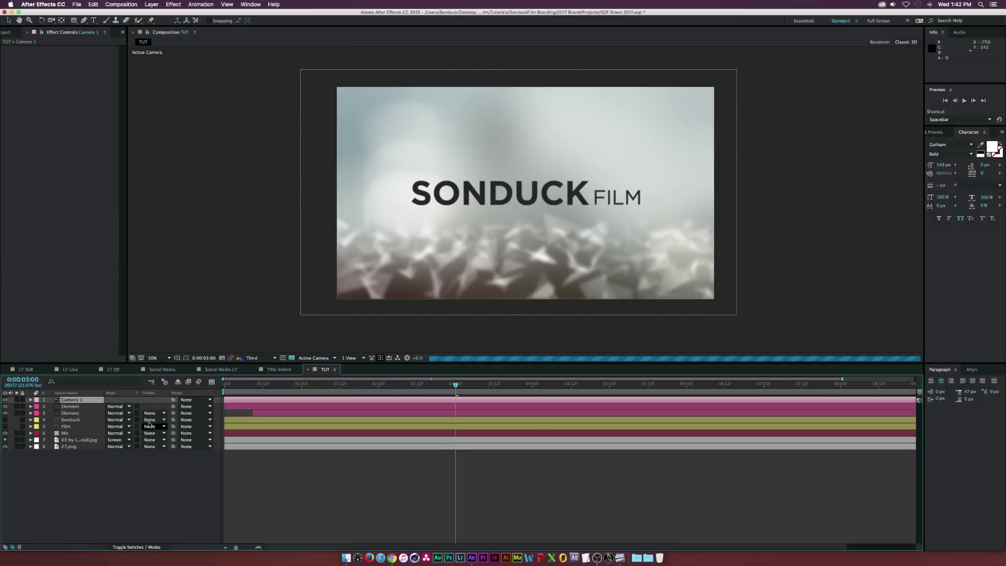
Step: Keyframe the camera Position so it dollies in toward the title by 6:00, previewing at 3:12
{"action": "key", "text": "Home"}
{"action": "left_click", "coordinate": [199, 381]}
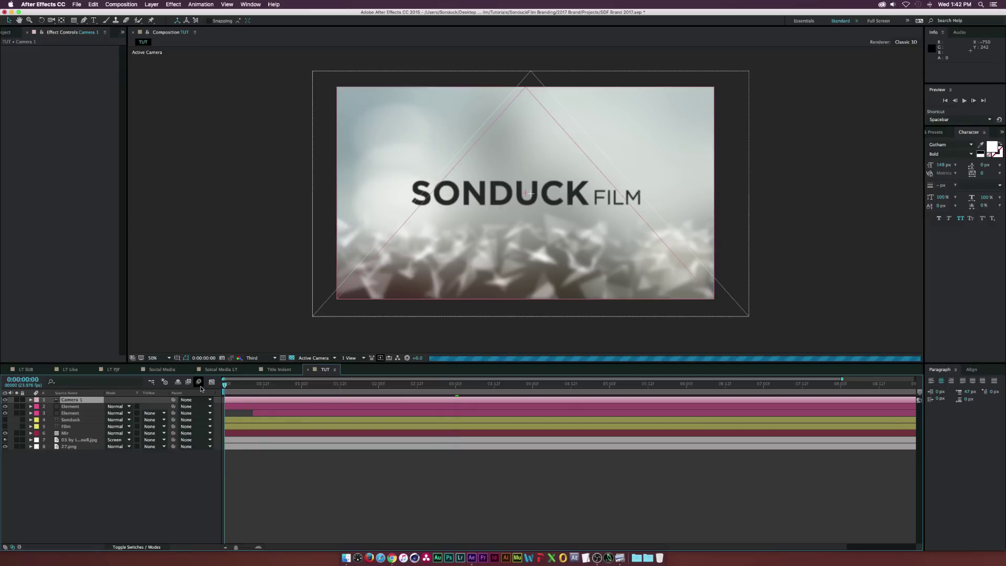
{"action": "key", "text": "p"}
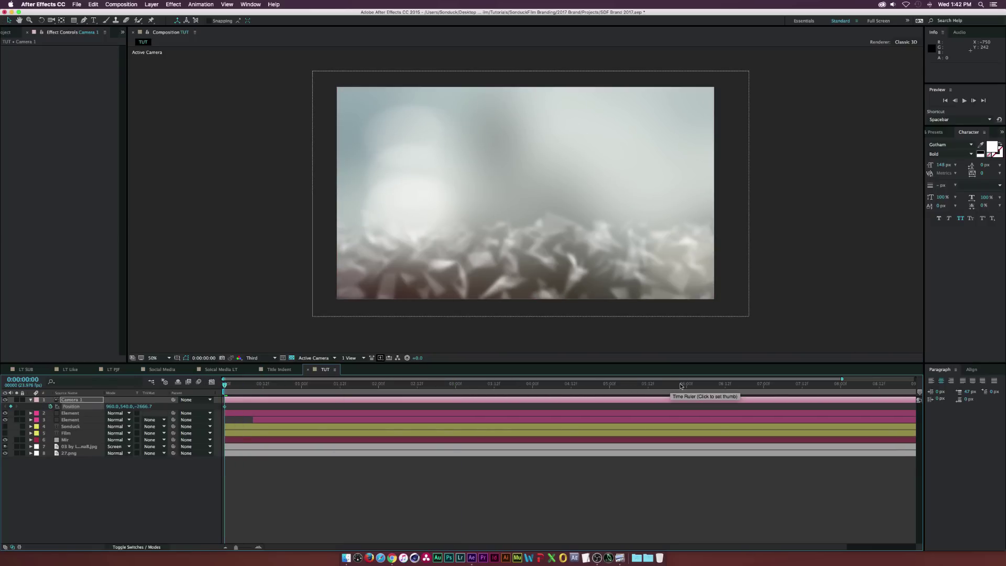
{"action": "left_click", "coordinate": [684, 385]}
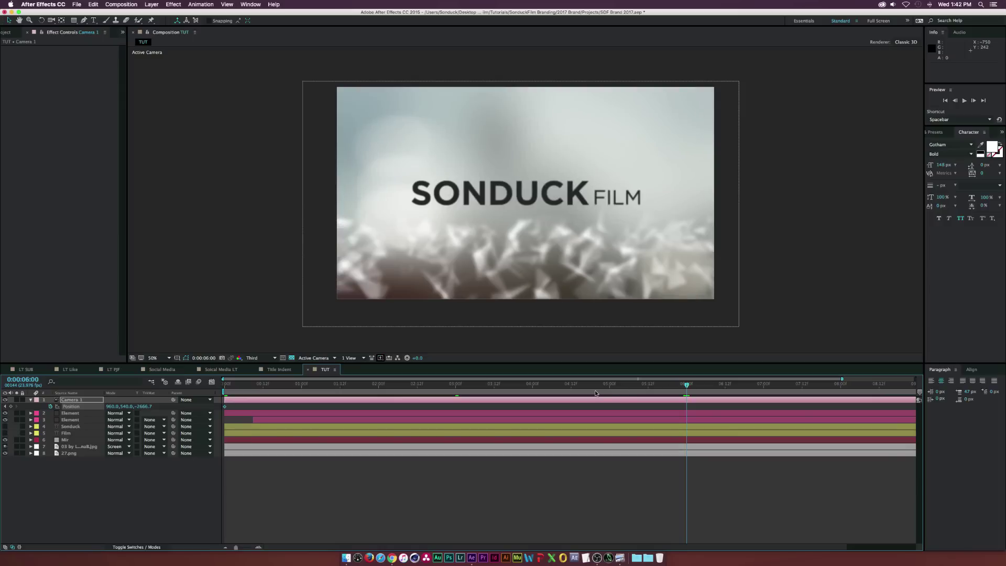
{"action": "left_click", "coordinate": [52, 21]}
{"action": "left_click_drag", "start_coordinate": [53, 23], "coordinate": [87, 46]}
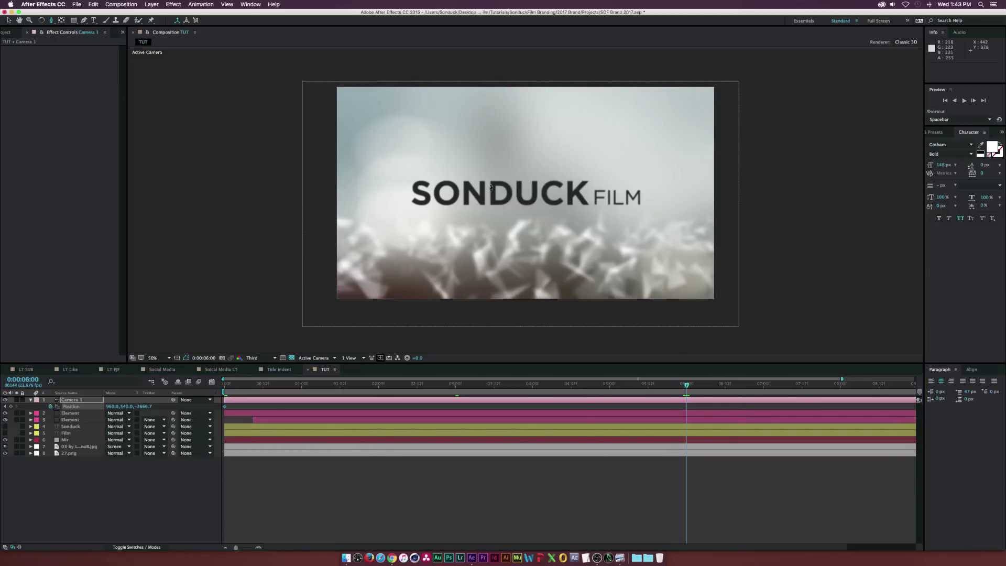
{"action": "mouse_move", "coordinate": [560, 224]}
{"action": "left_mouse_down"}
{"action": "mouse_move", "coordinate": [539, 233]}
{"action": "mouse_move", "coordinate": [548, 225]}
{"action": "left_mouse_up"}
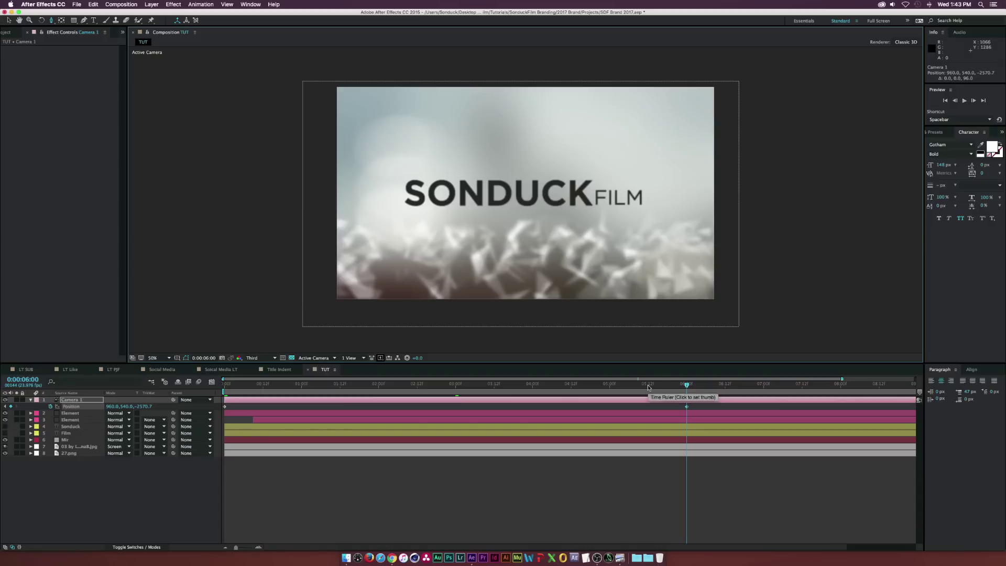
{"action": "left_click", "coordinate": [494, 387]}
{"action": "left_click_drag", "start_coordinate": [481, 389], "coordinate": [432, 388]}
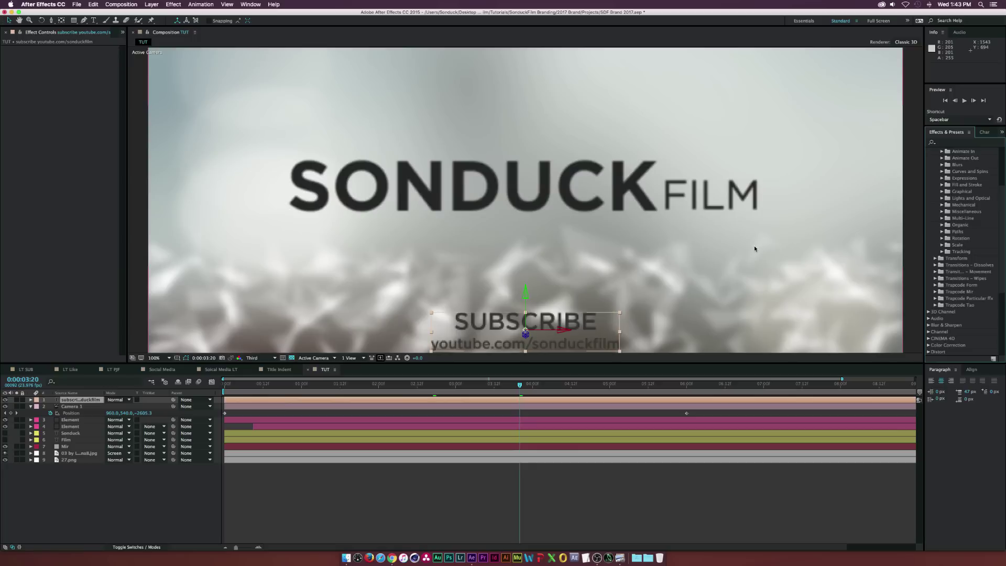
Step: Apply the Text > Blurs Evaporate preset to SUBSCRIBE and shorten its animation
{"action": "scroll", "coordinate": [754, 242], "scroll_direction": "down", "scroll_amount": 4}
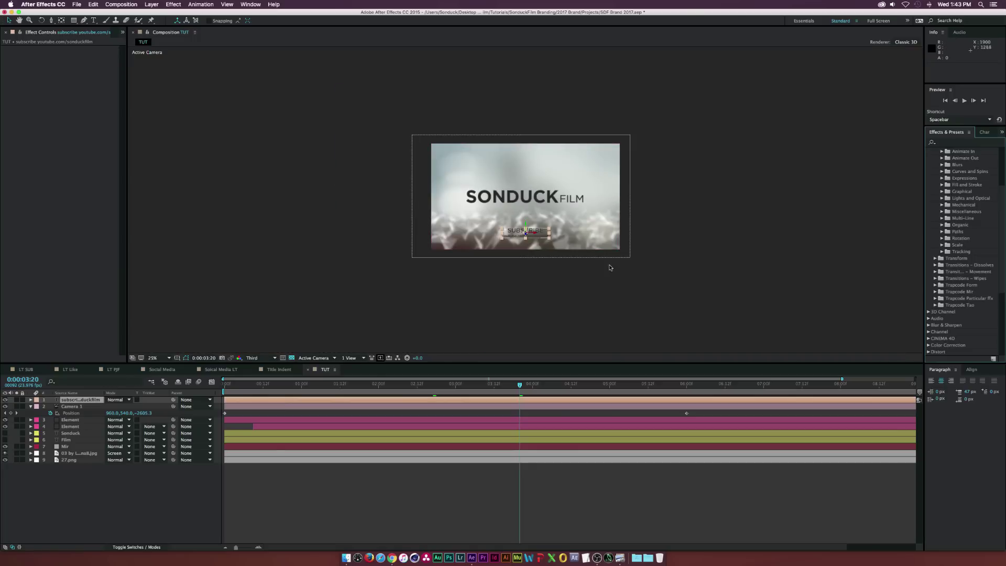
{"action": "scroll", "coordinate": [606, 265], "scroll_direction": "up", "scroll_amount": 2}
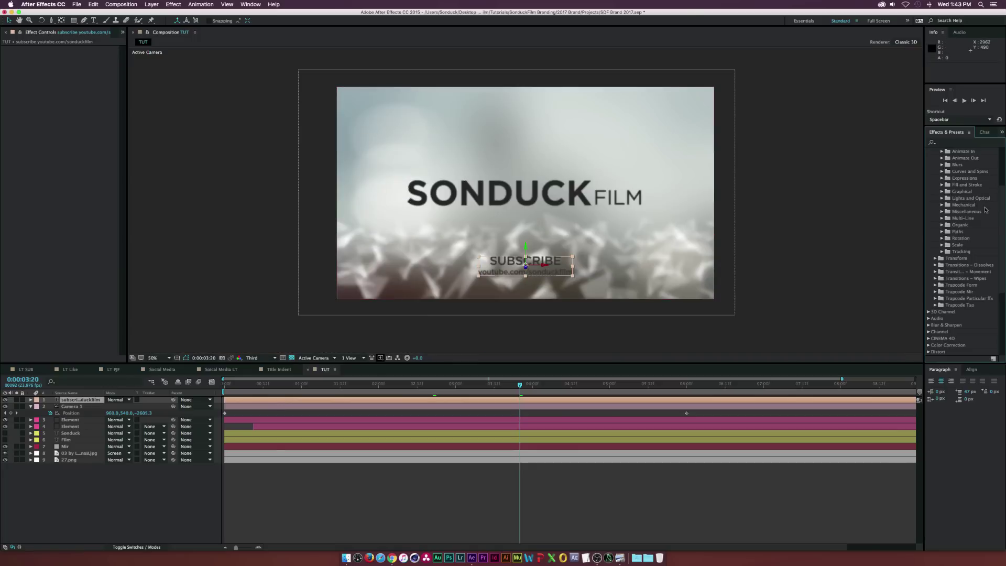
{"action": "scroll", "coordinate": [962, 236], "scroll_direction": "up", "scroll_amount": 3}
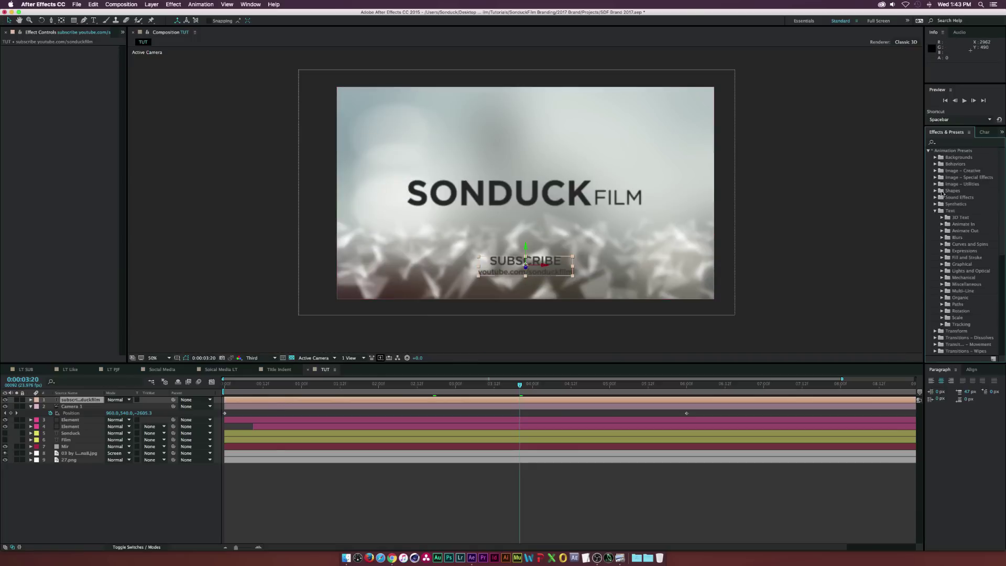
{"action": "left_click", "coordinate": [941, 238]}
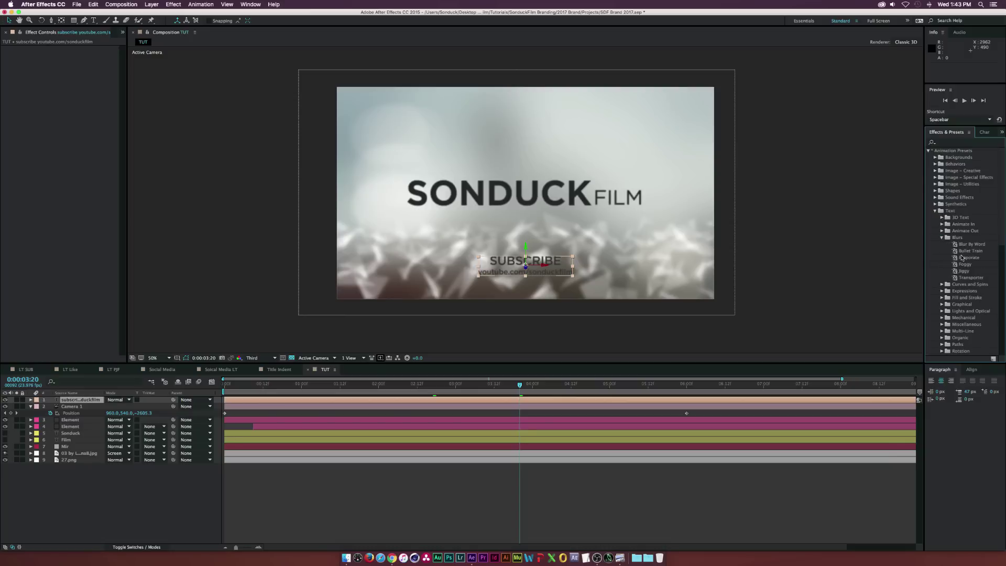
{"action": "left_click", "coordinate": [972, 258]}
{"action": "double_click", "coordinate": [957, 258]}
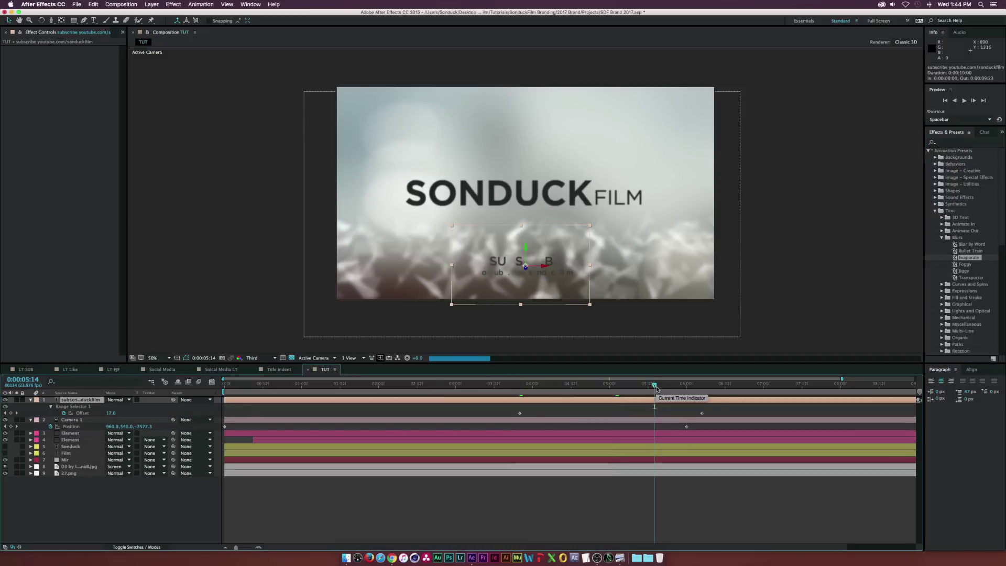
{"action": "left_click_drag", "start_coordinate": [706, 417], "coordinate": [454, 410]}
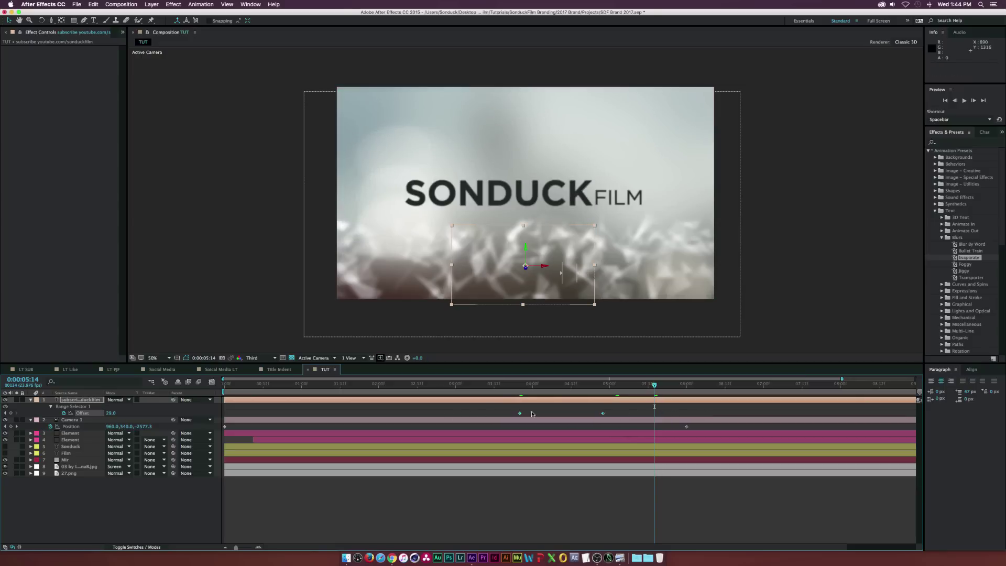
Step: Time-reverse the Offset keyframes so SUBSCRIBE blurs on around 3 seconds, previewing at 3:12
{"action": "right_click", "coordinate": [519, 414]}
{"action": "mouse_move", "coordinate": [555, 504]}
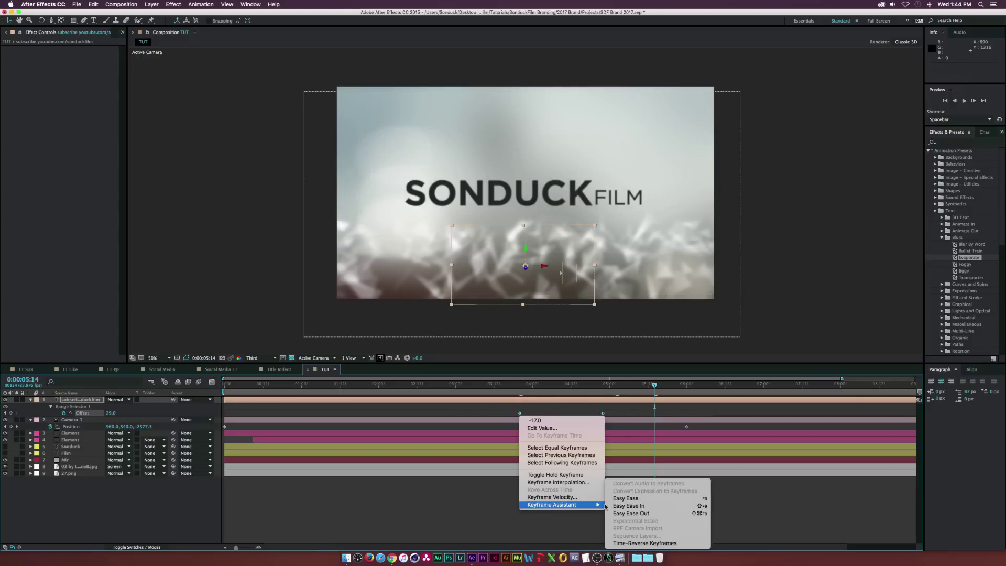
{"action": "left_click", "coordinate": [644, 543]}
{"action": "left_click_drag", "start_coordinate": [519, 413], "coordinate": [461, 413]}
{"action": "left_click", "coordinate": [494, 383]}
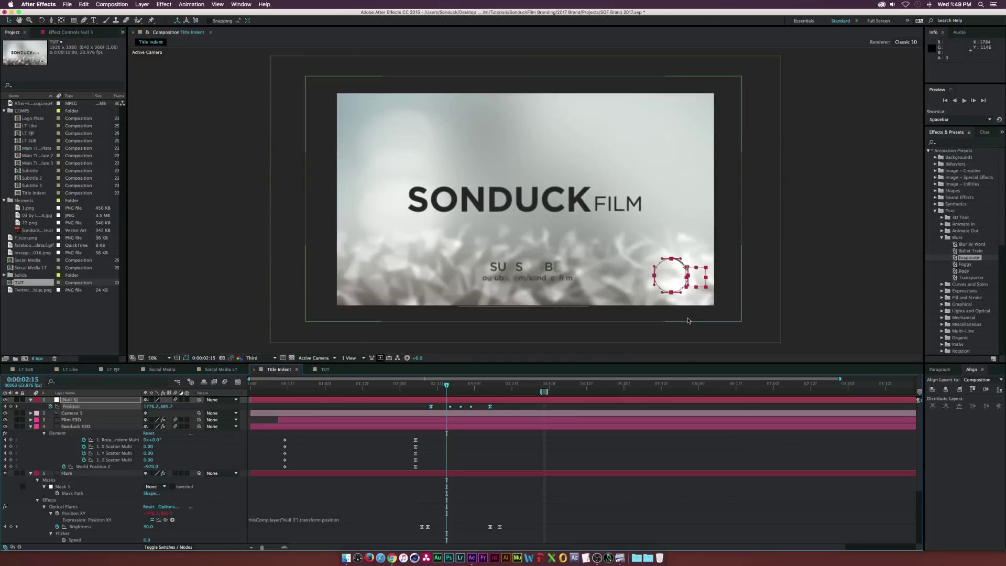
Step: View the finished Title Indent card at 3:13 with the duck logo deselected
{"action": "left_click", "coordinate": [515, 384]}
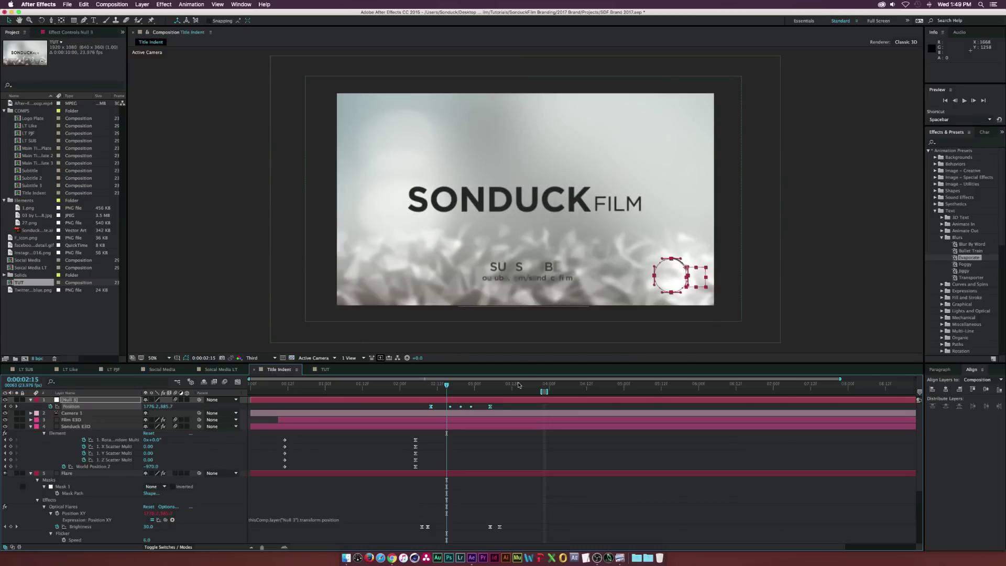
{"action": "left_click", "coordinate": [650, 289]}
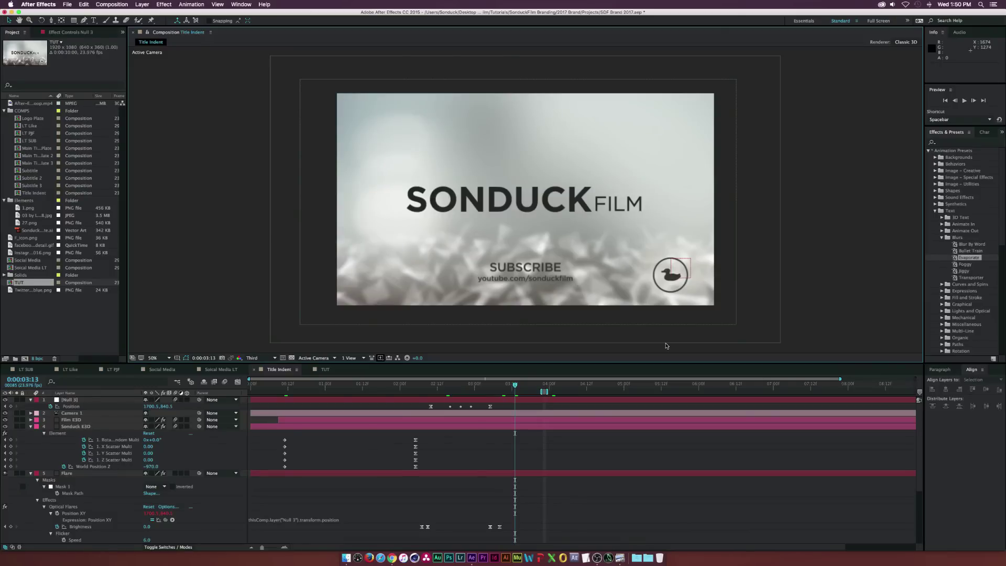
{"action": "left_click", "coordinate": [329, 369]}
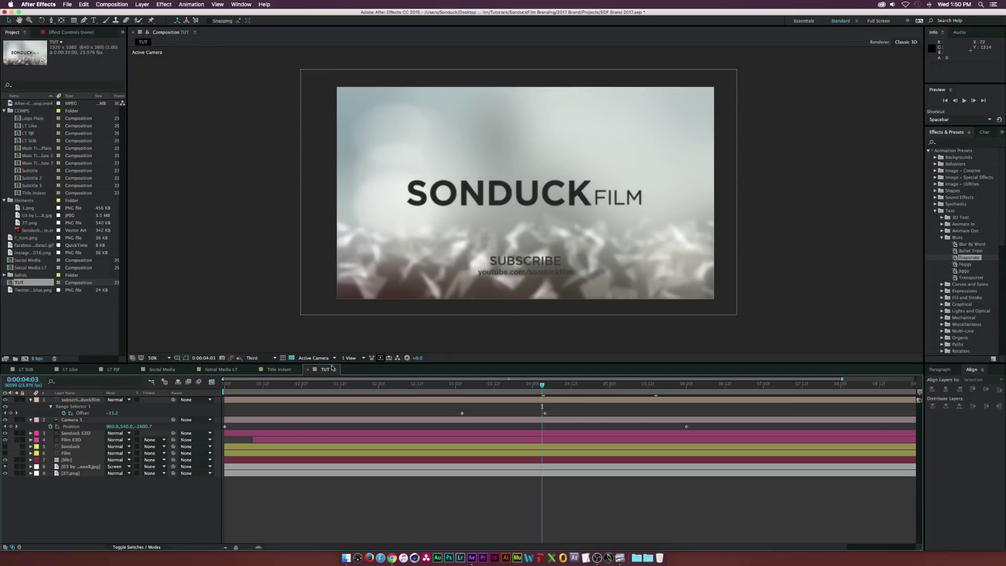